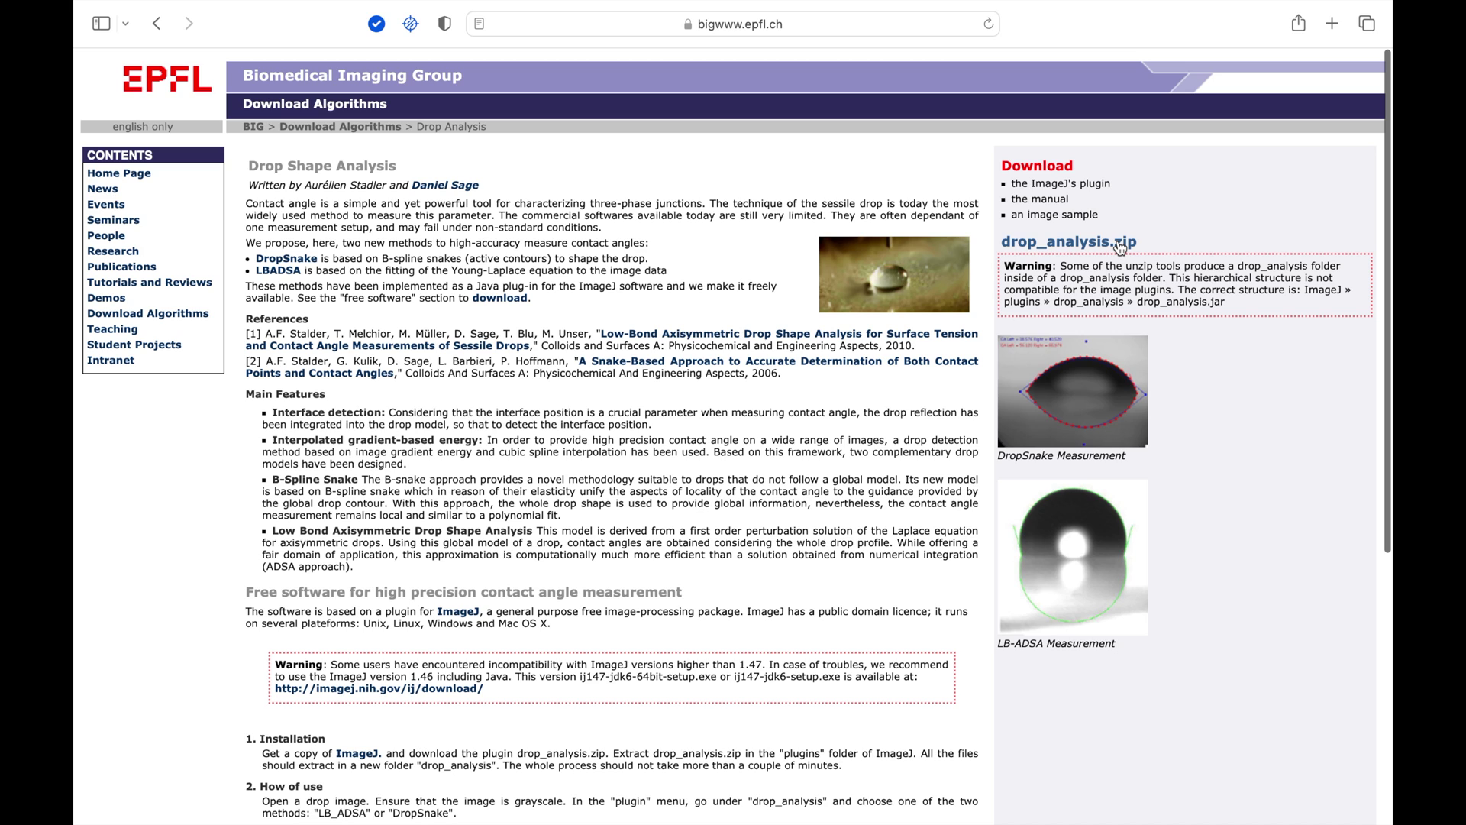
# Save the drop_analysis.zip link from the EPFL Drop Shape Analysis page to the Desktop.
pyautogui.rightClick(1120, 247)
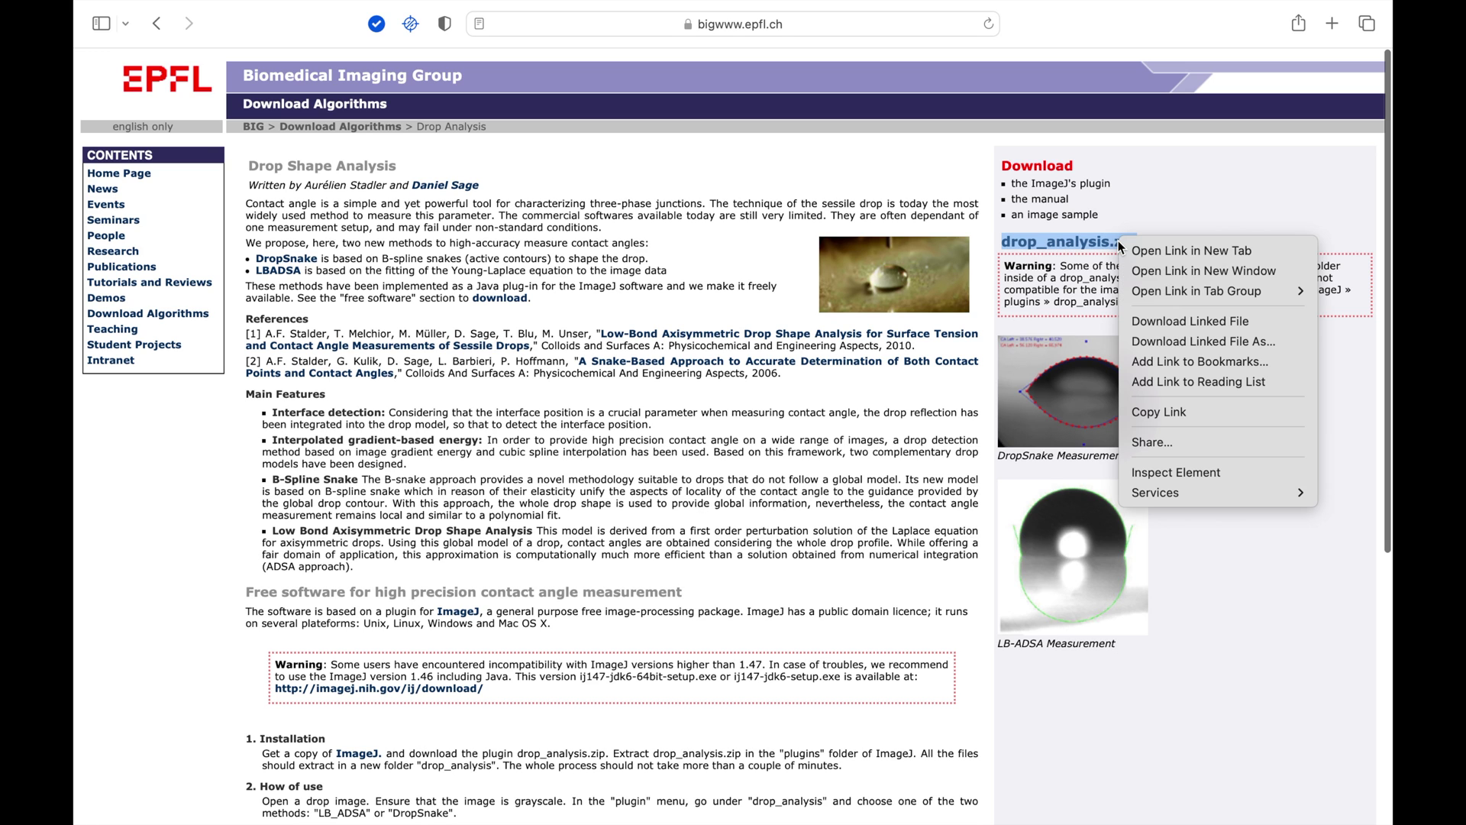
pyautogui.click(1166, 339)
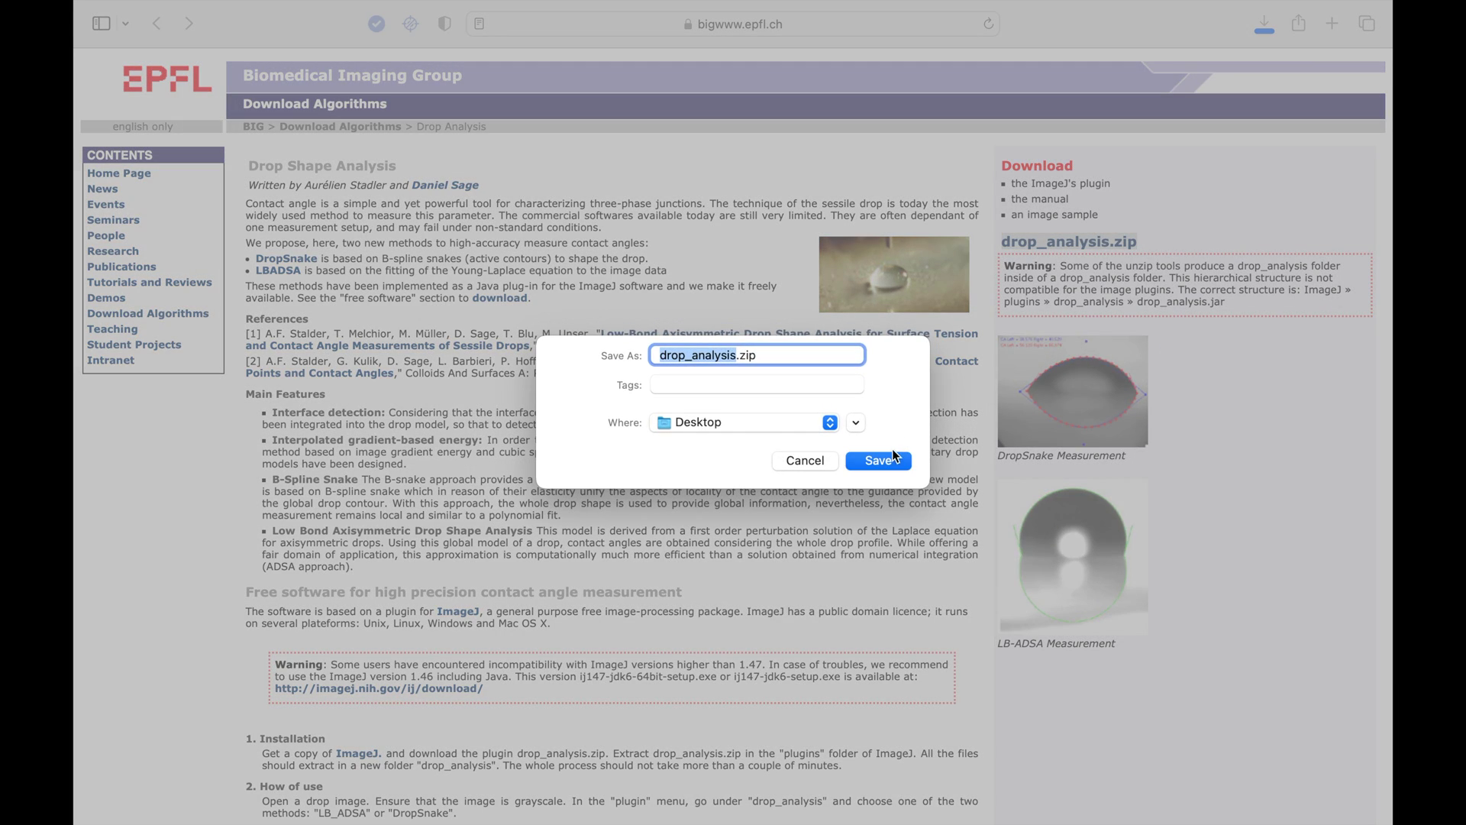
pyautogui.click(893, 458)
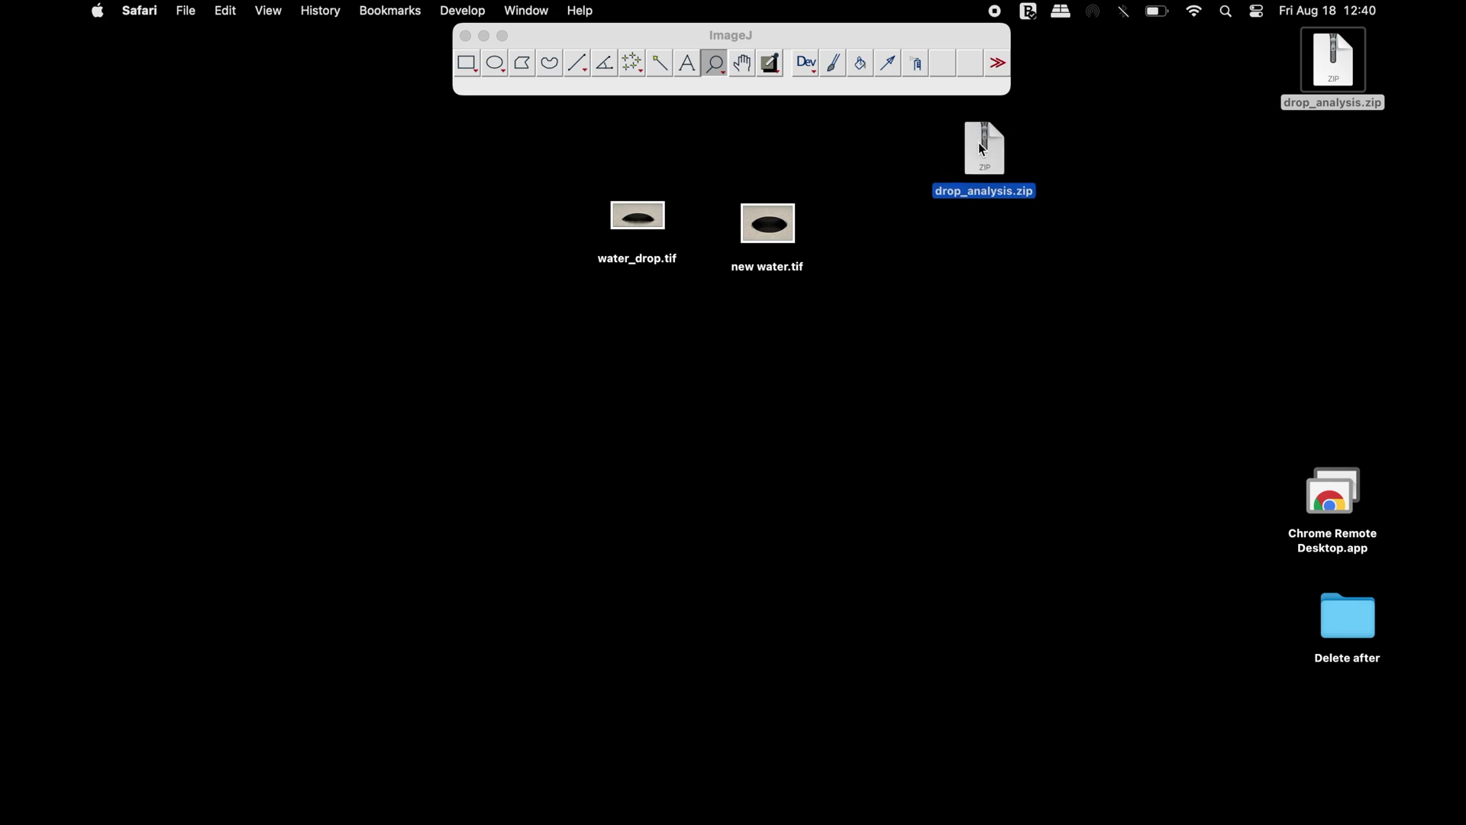
# Extract drop_analysis.zip on the Desktop and confirm the drop_analysis folder contains drop_analysis.jar.
pyautogui.moveTo(983, 149); pyautogui.dragTo(905, 215)
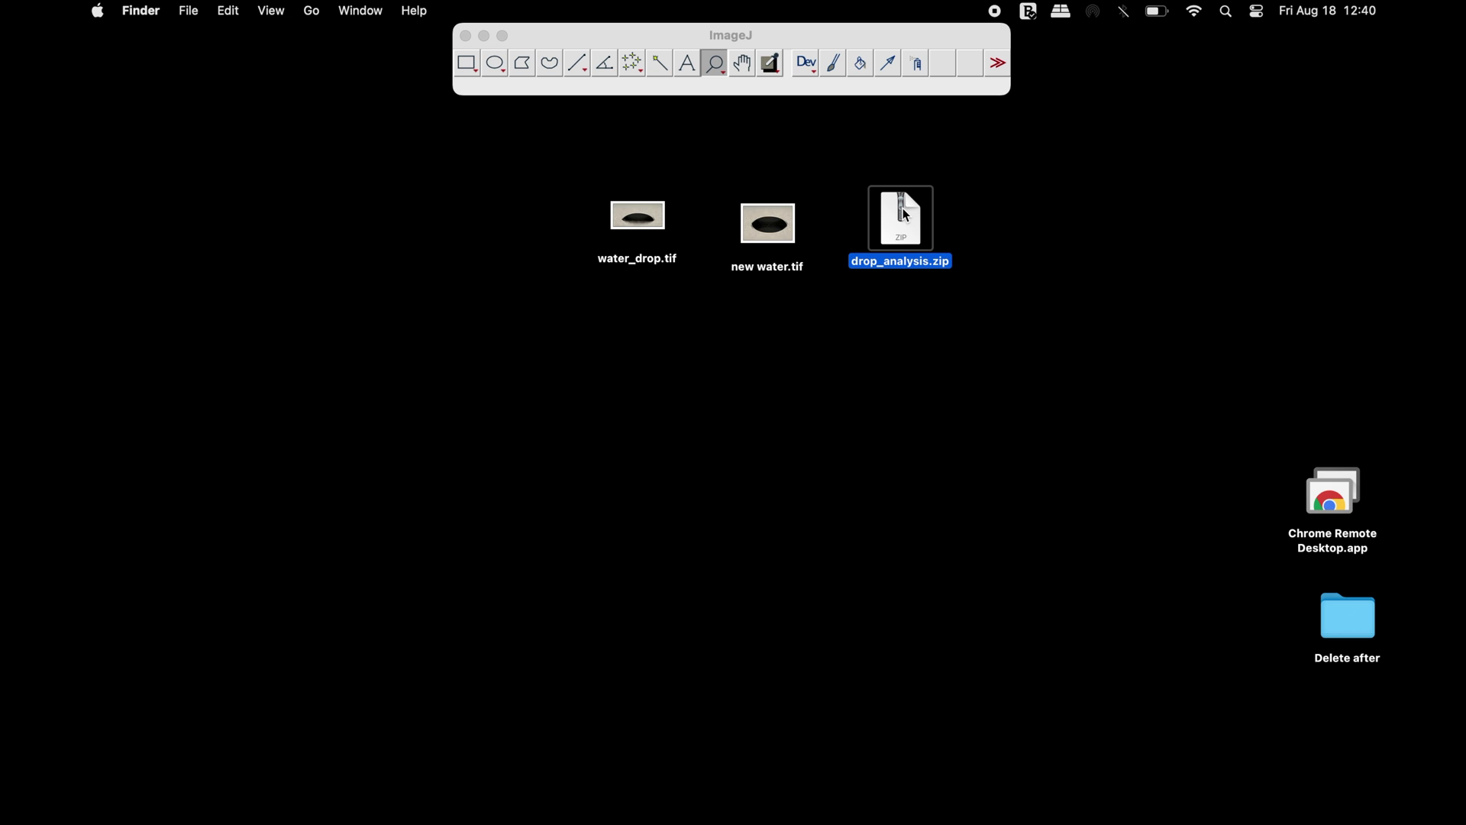
pyautogui.doubleClick(907, 215)
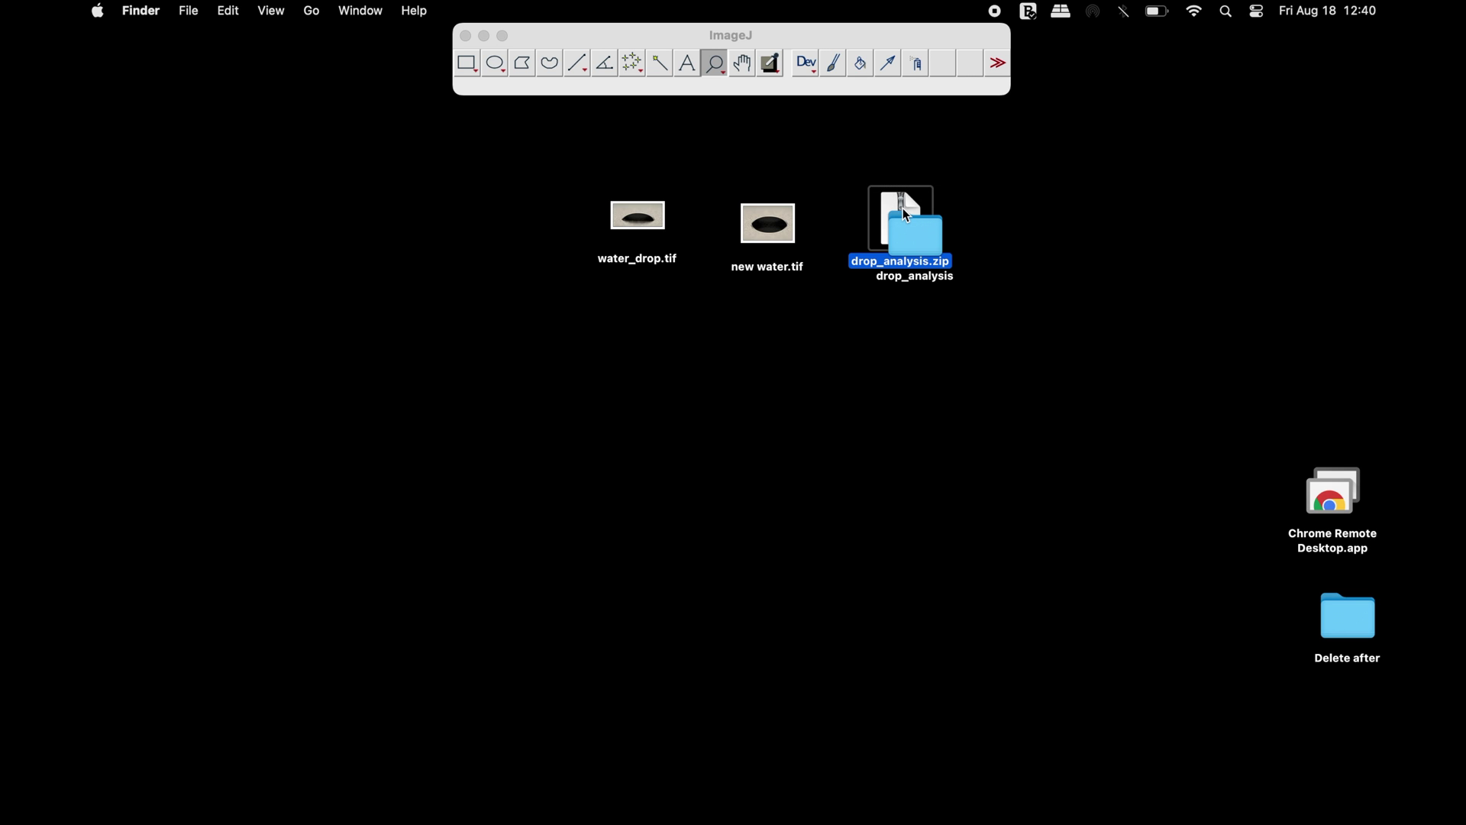
pyautogui.moveTo(907, 216); pyautogui.dragTo(1062, 220)
pyautogui.click(957, 327)
pyautogui.doubleClick(926, 232)
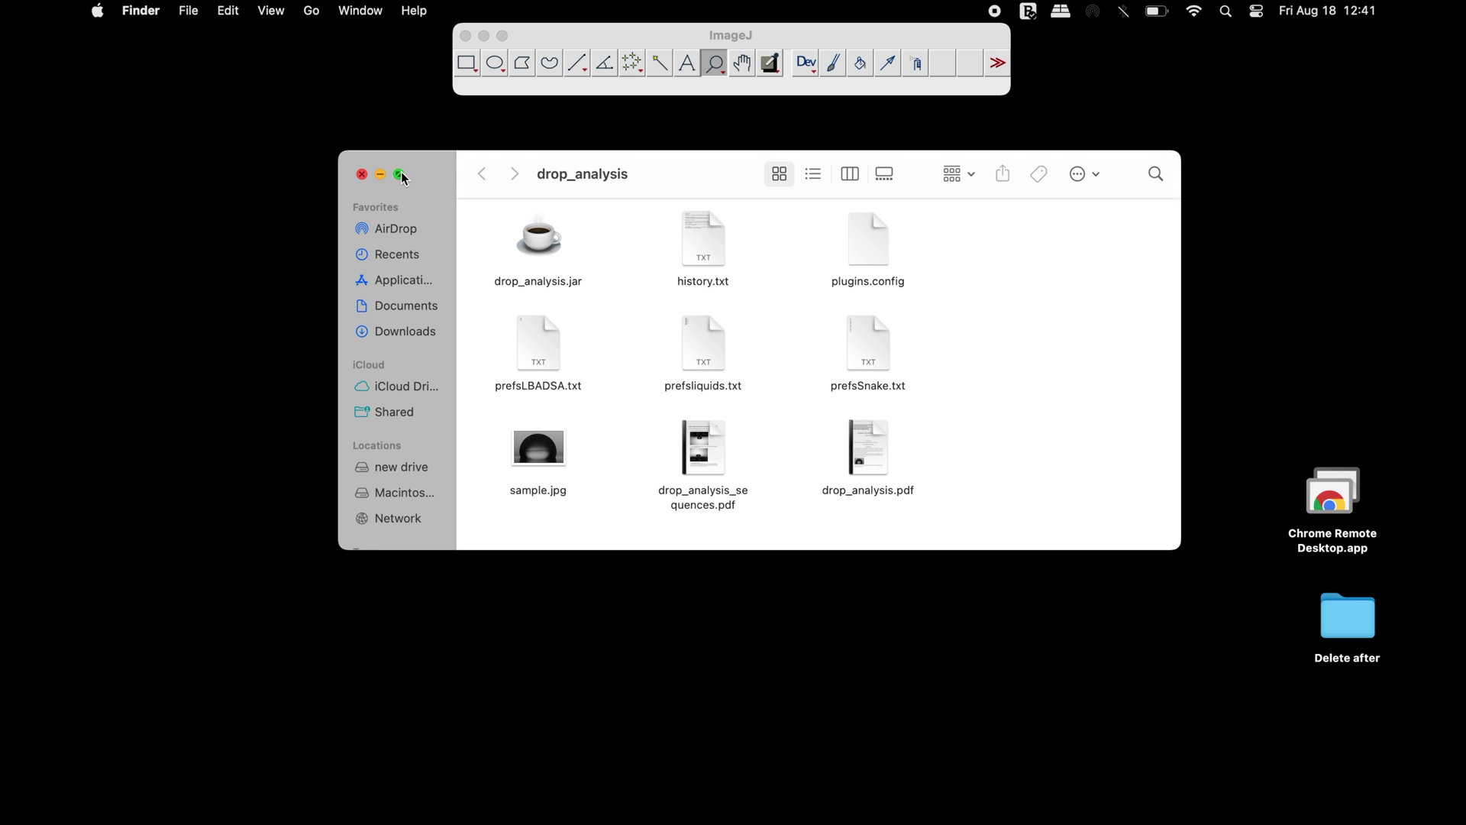
pyautogui.click(550, 257)
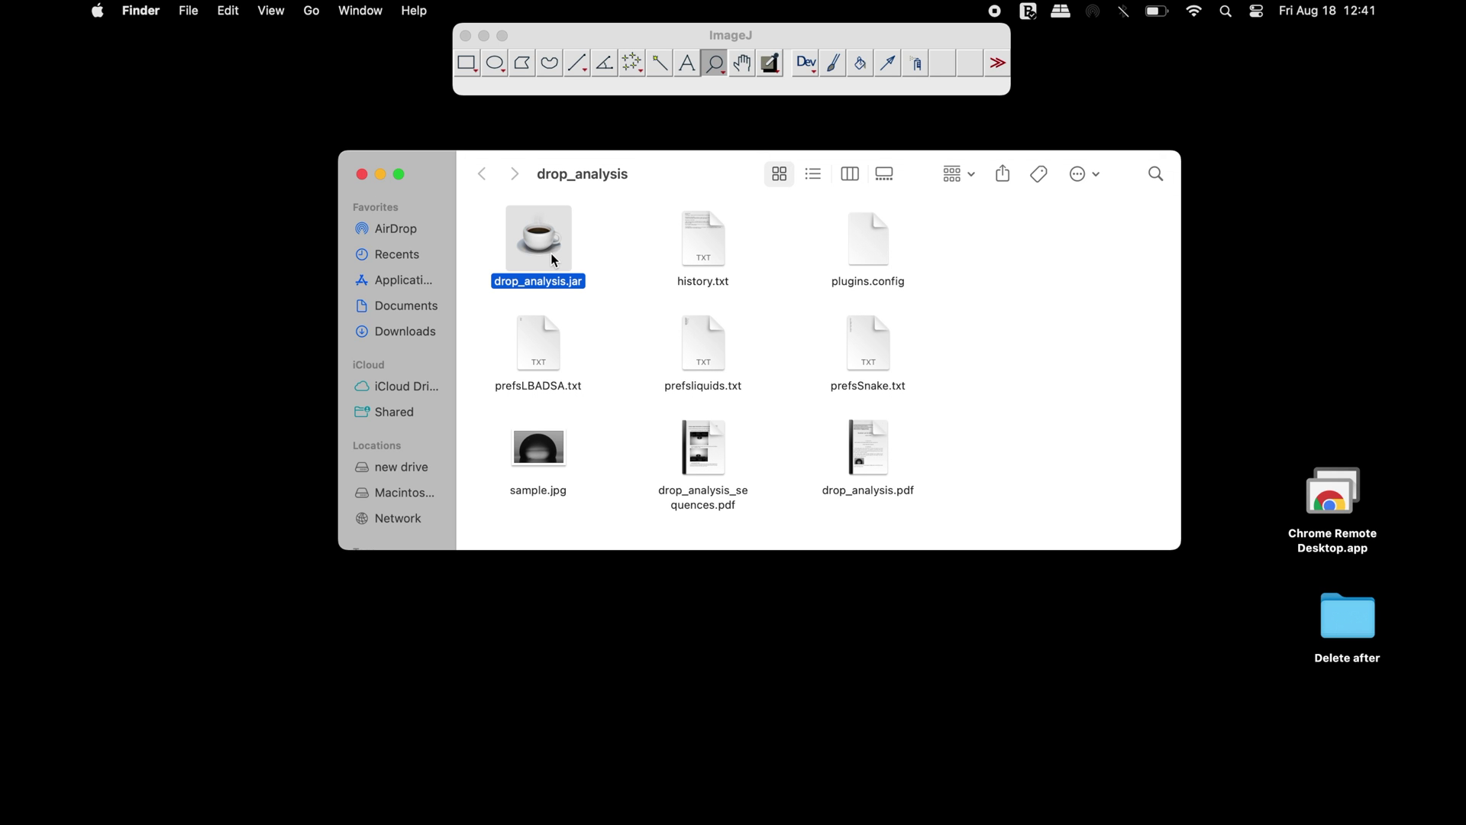
pyautogui.click(362, 174)
pyautogui.click(602, 42)
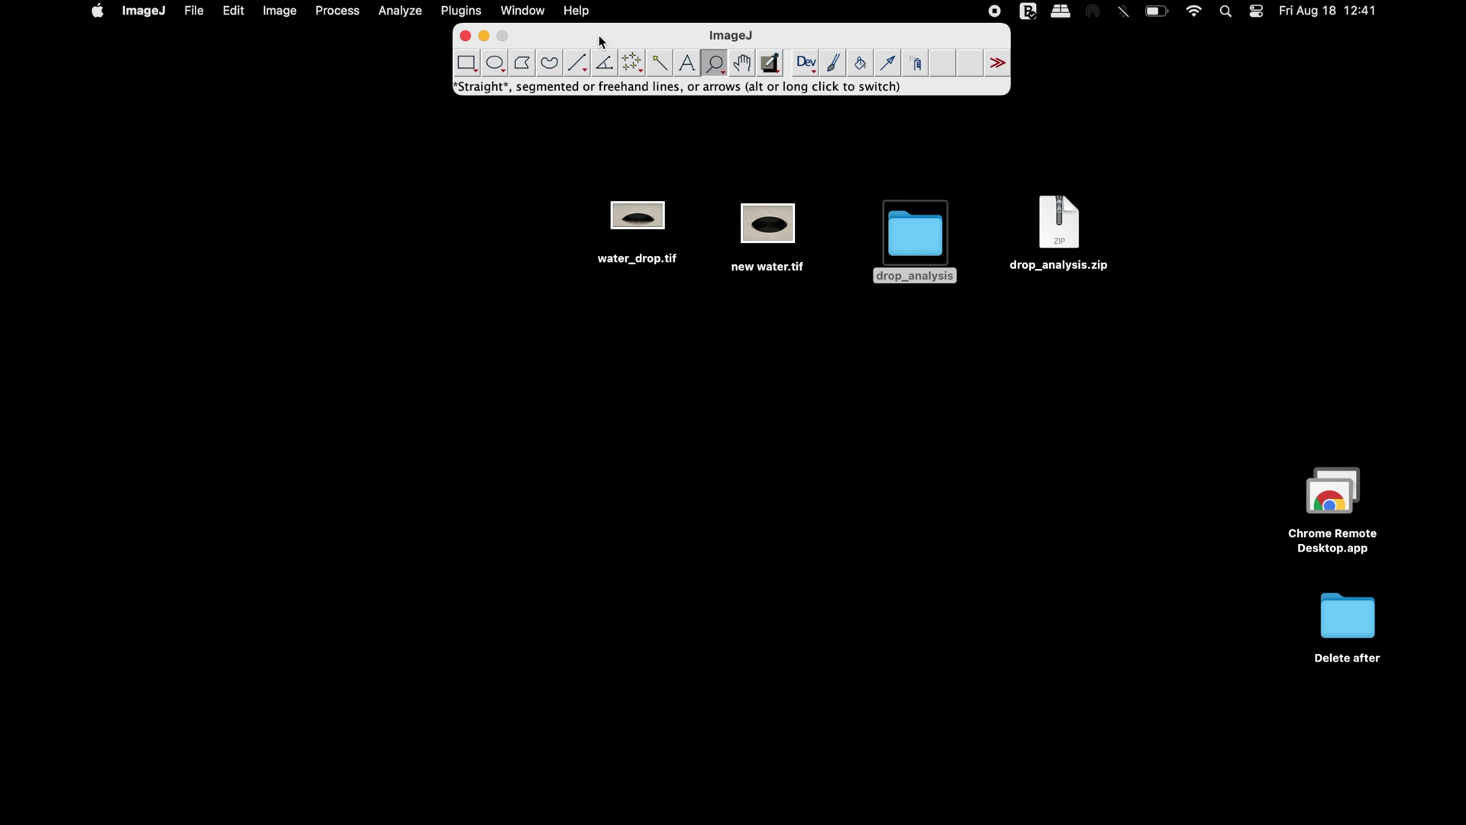
# Install drop_analysis.jar into ImageJ's plugins folder, replacing the existing copy.
pyautogui.click(476, 7)
pyautogui.click(499, 139)
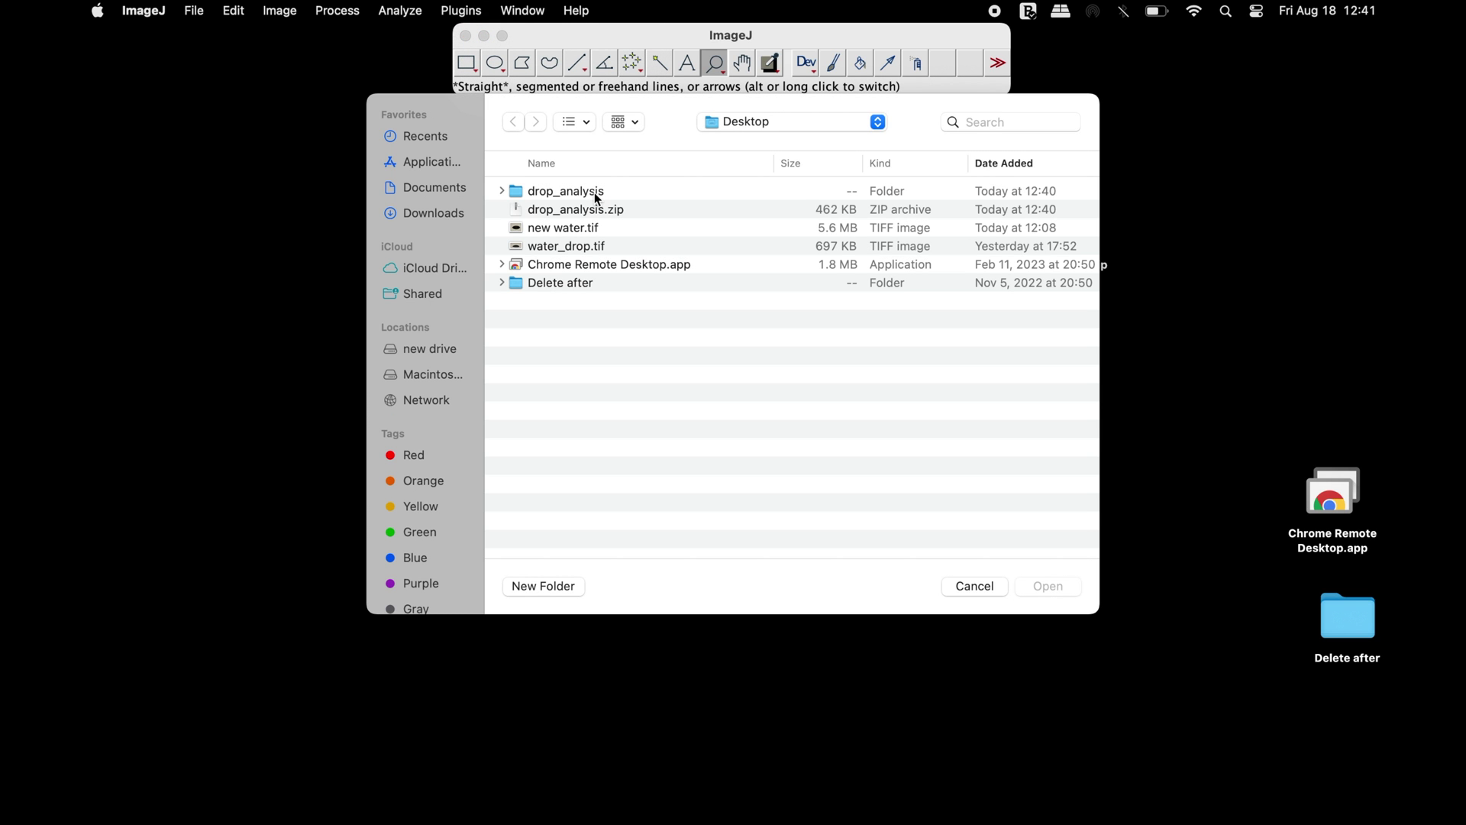
pyautogui.doubleClick(595, 194)
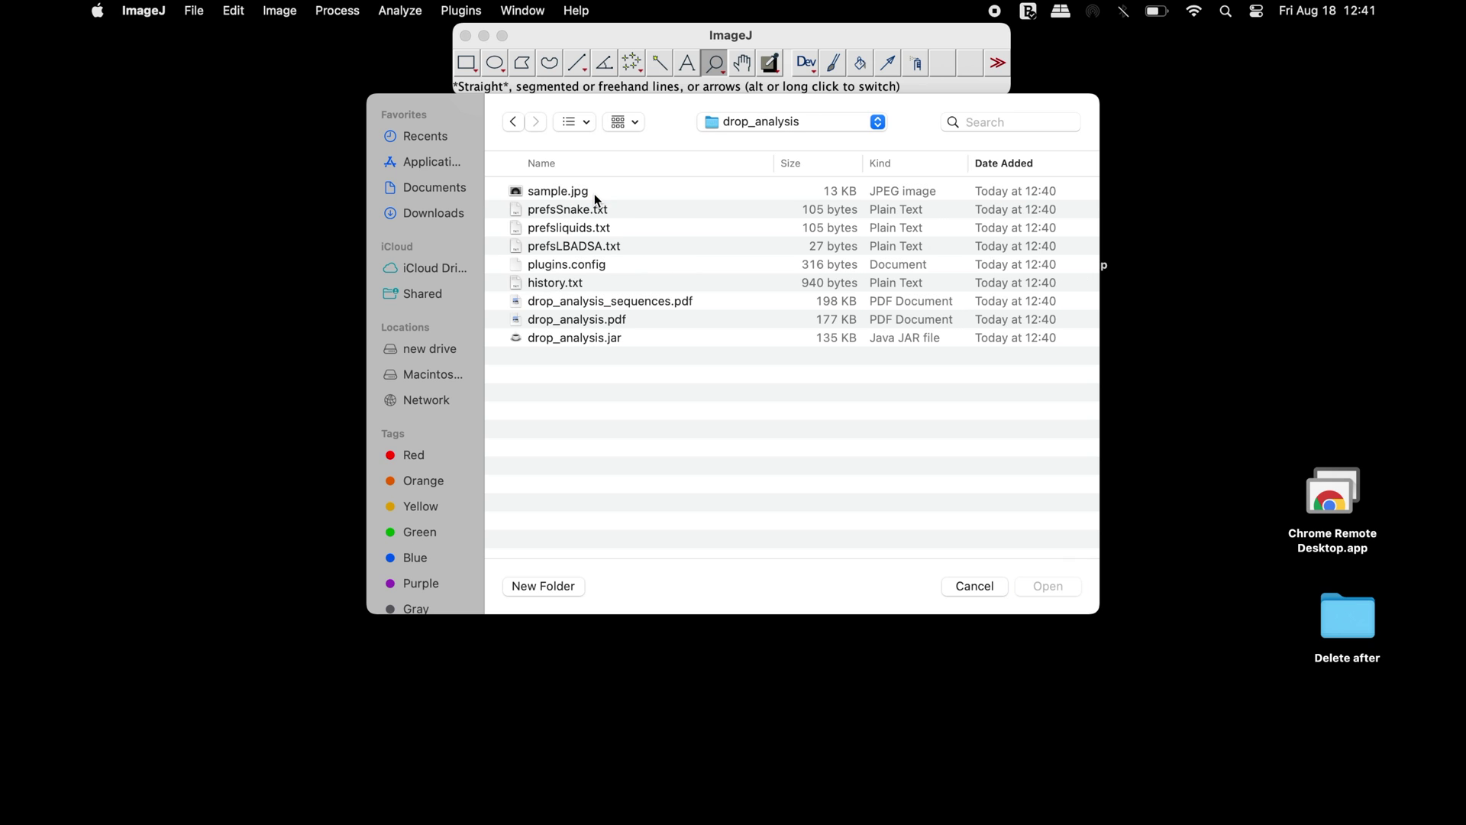
pyautogui.click(603, 340)
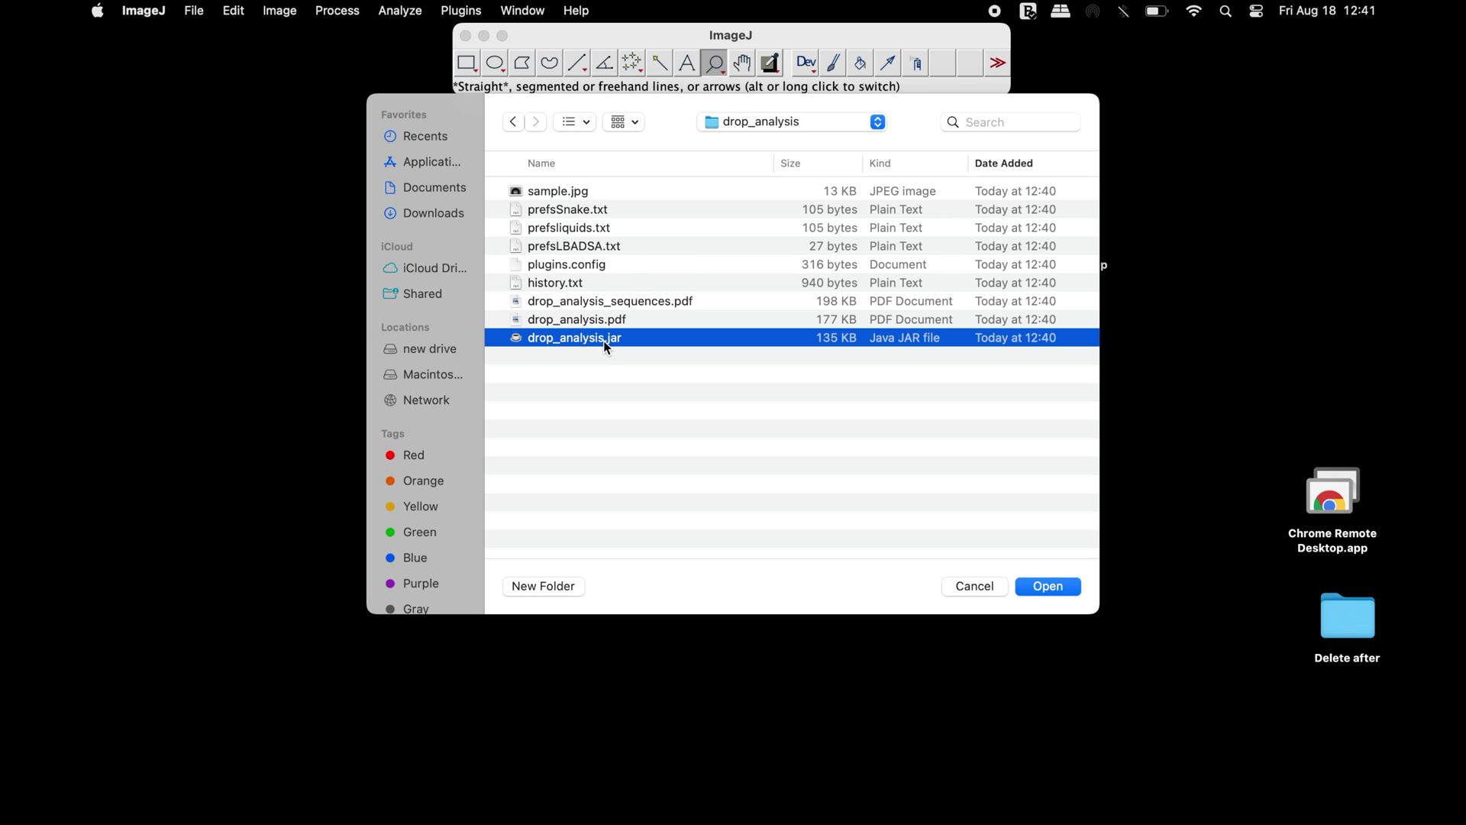
pyautogui.click(1047, 584)
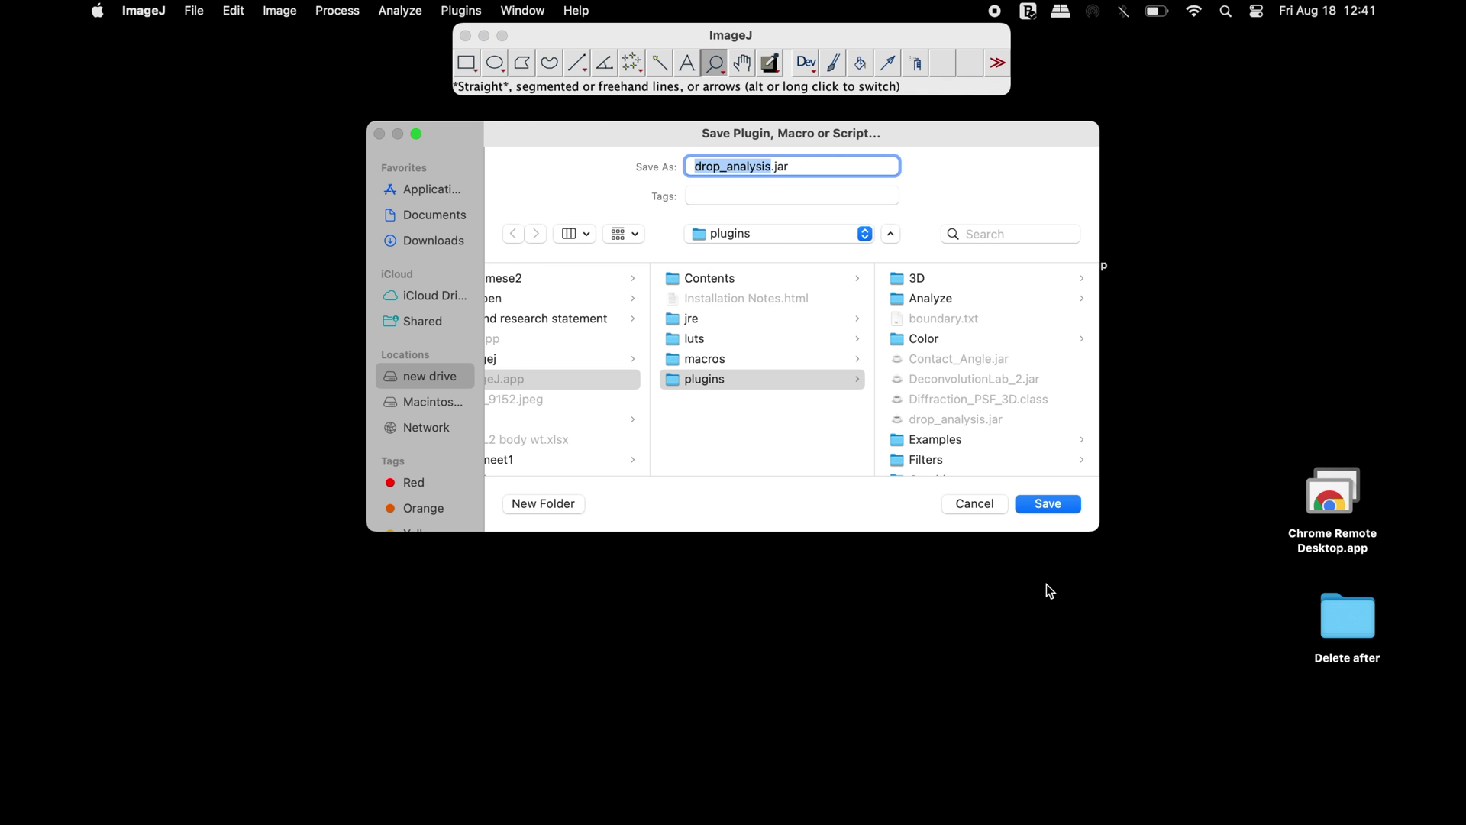
pyautogui.click(1057, 505)
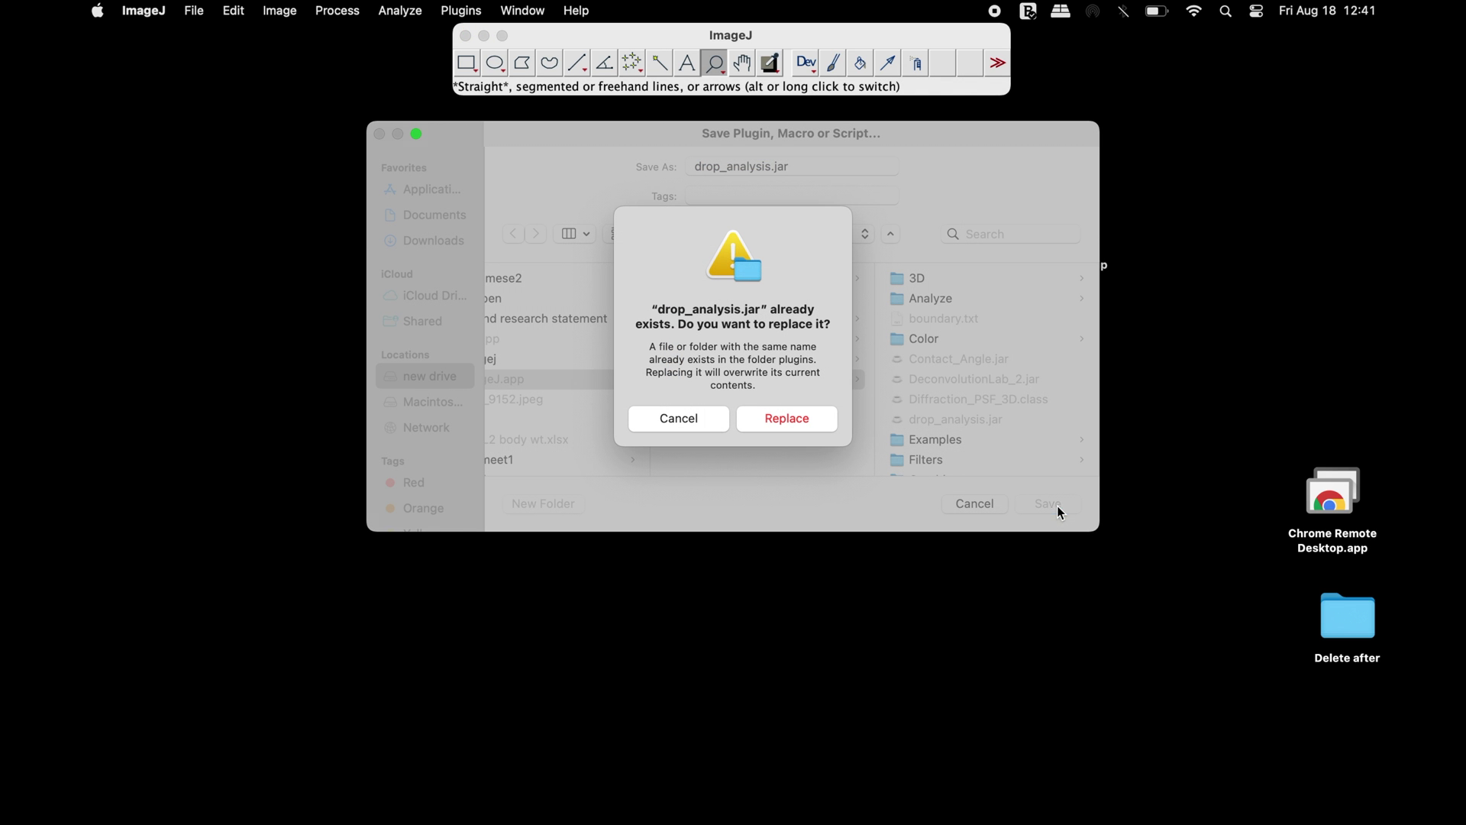
pyautogui.click(773, 420)
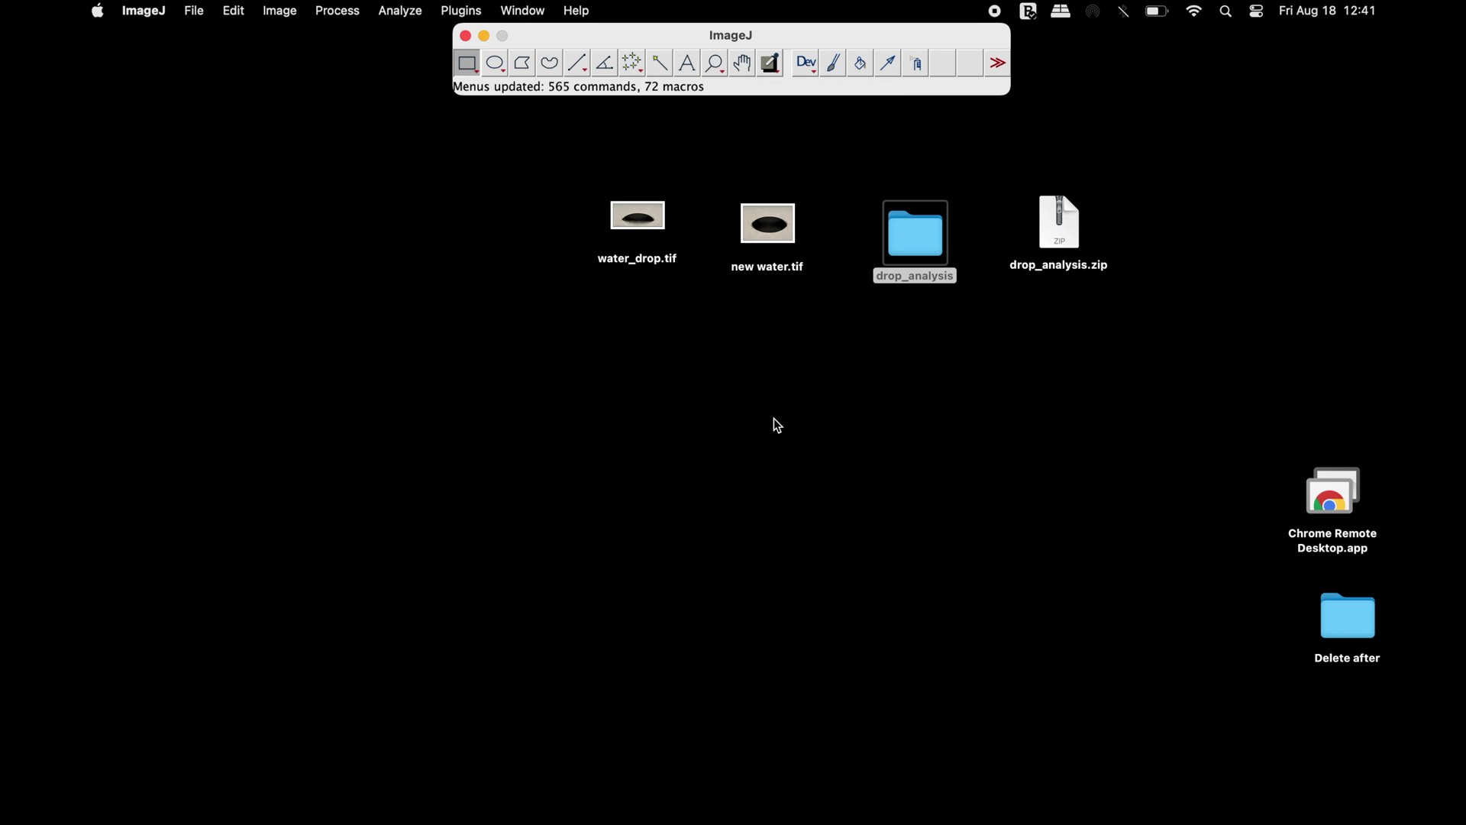
pyautogui.click(462, 10)
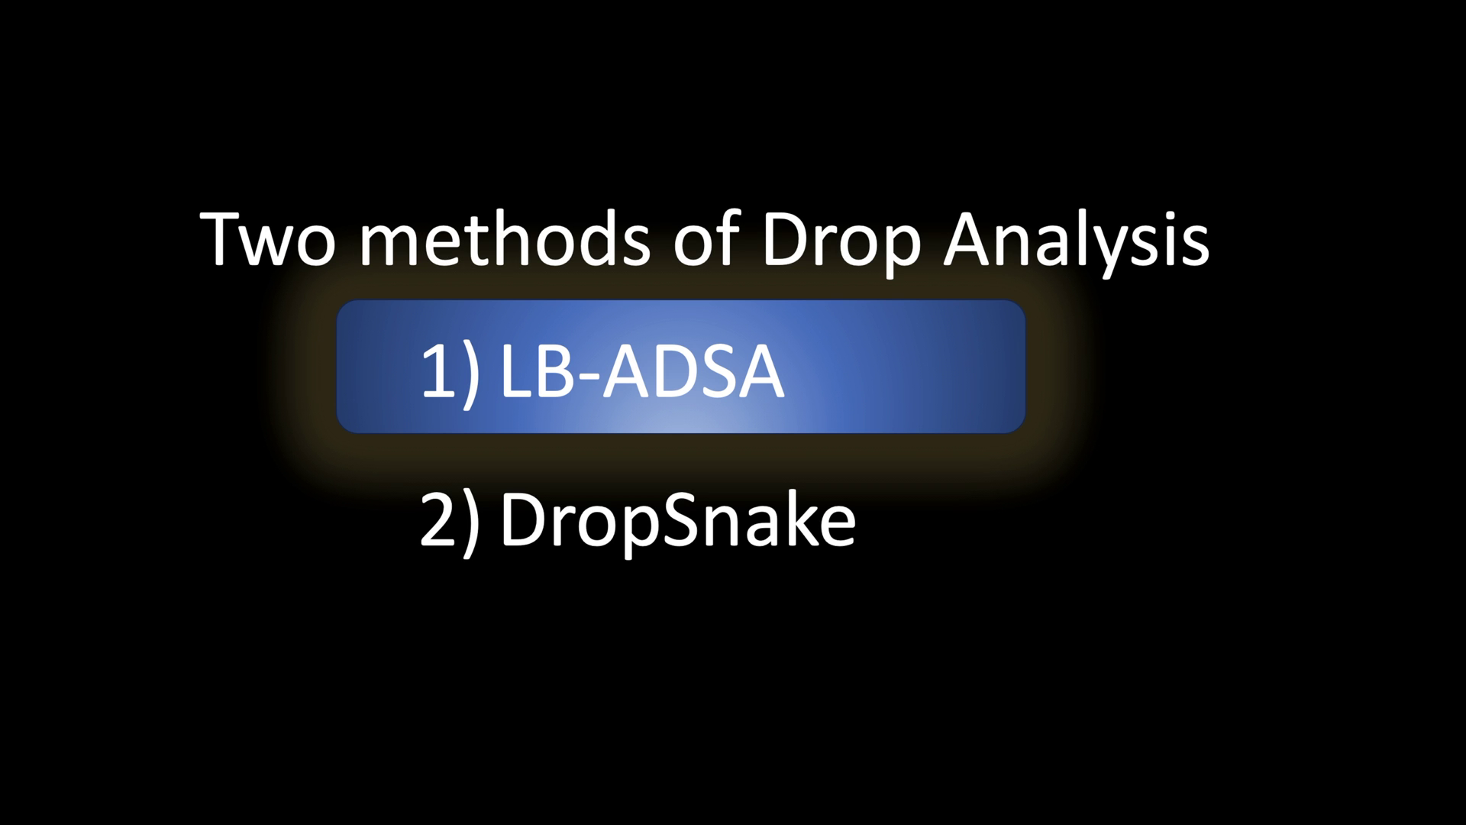
# Restore the minimized water_drop.tif window from the Dock.
pyautogui.click(982, 785)
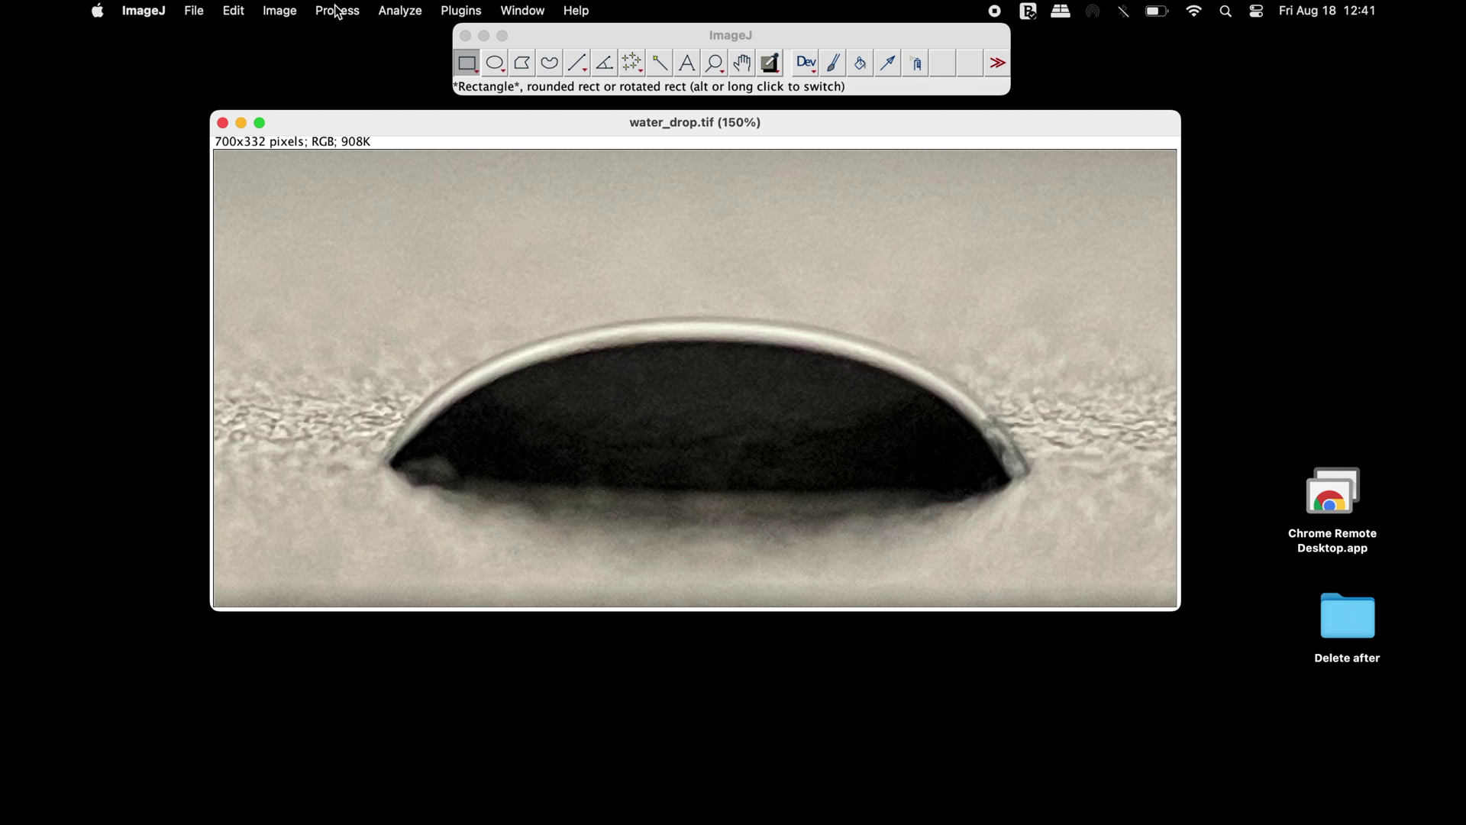
# Convert water_drop.tif to 8-bit greyscale.
pyautogui.click(280, 11)
pyautogui.moveTo(292, 35)
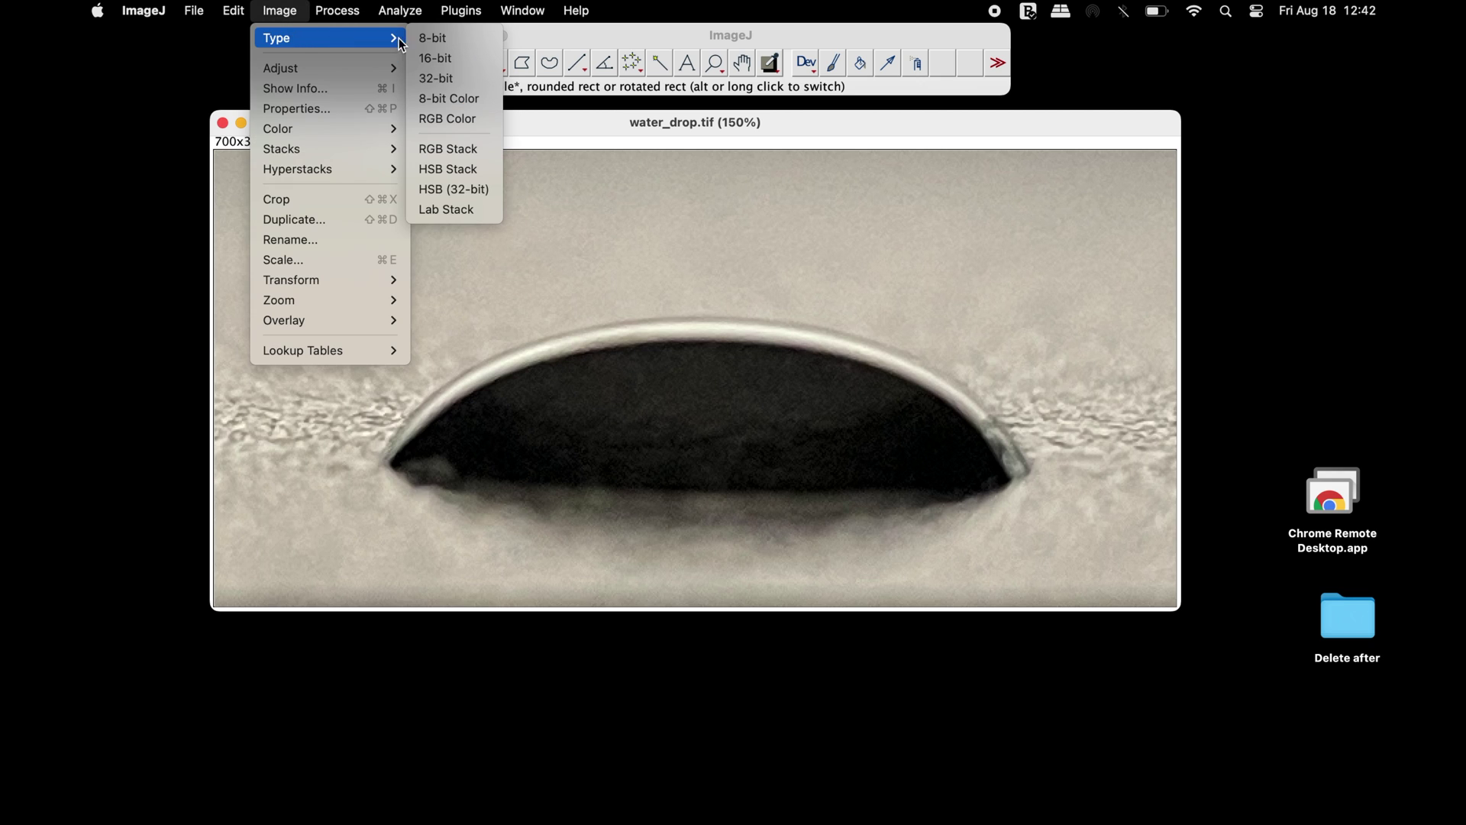
pyautogui.click(438, 39)
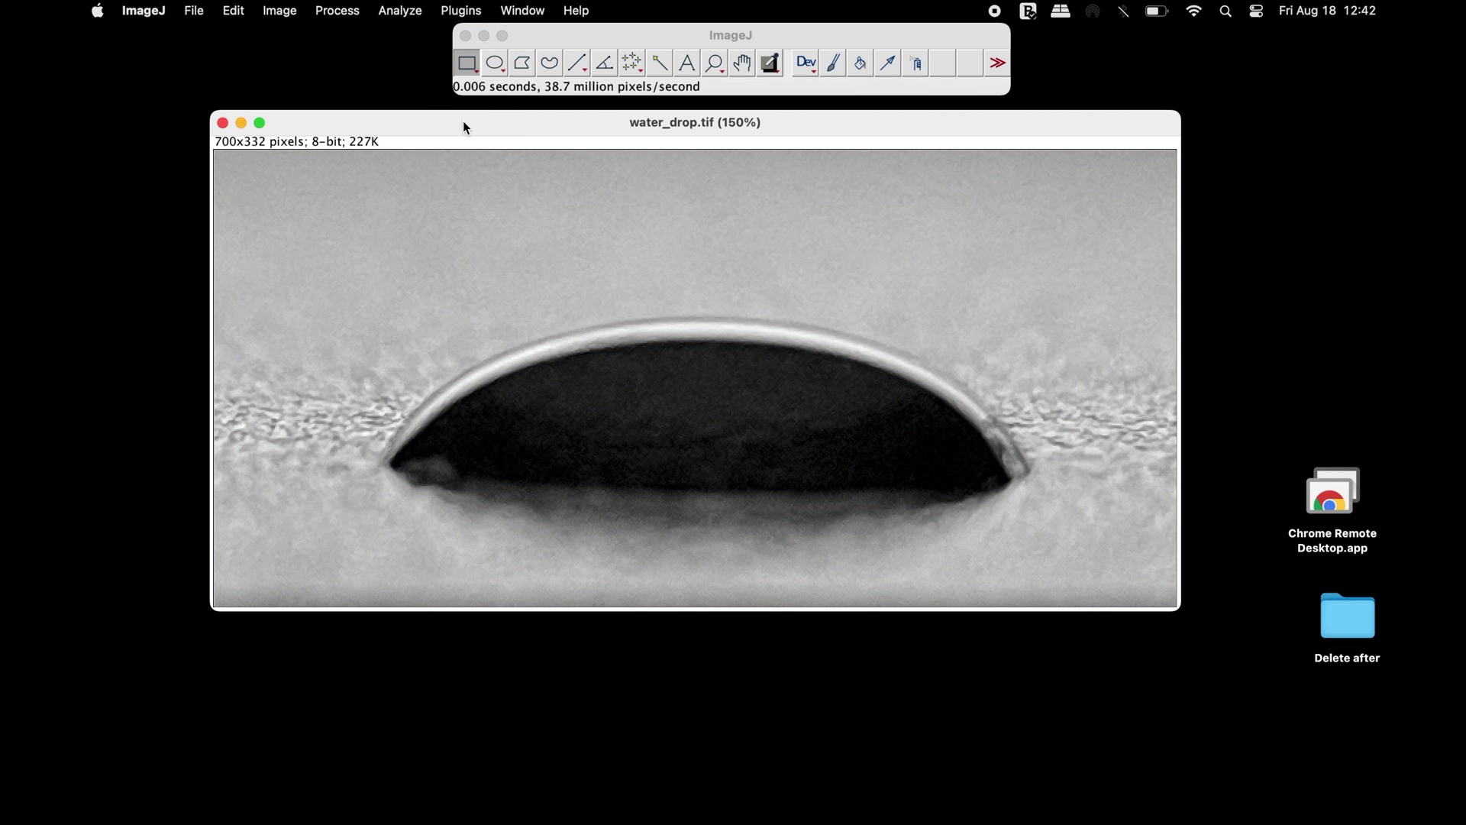
# Launch Drop analysis - LB-ADSA and dismiss the GUI preferences file-not-found warning.
pyautogui.click(466, 11)
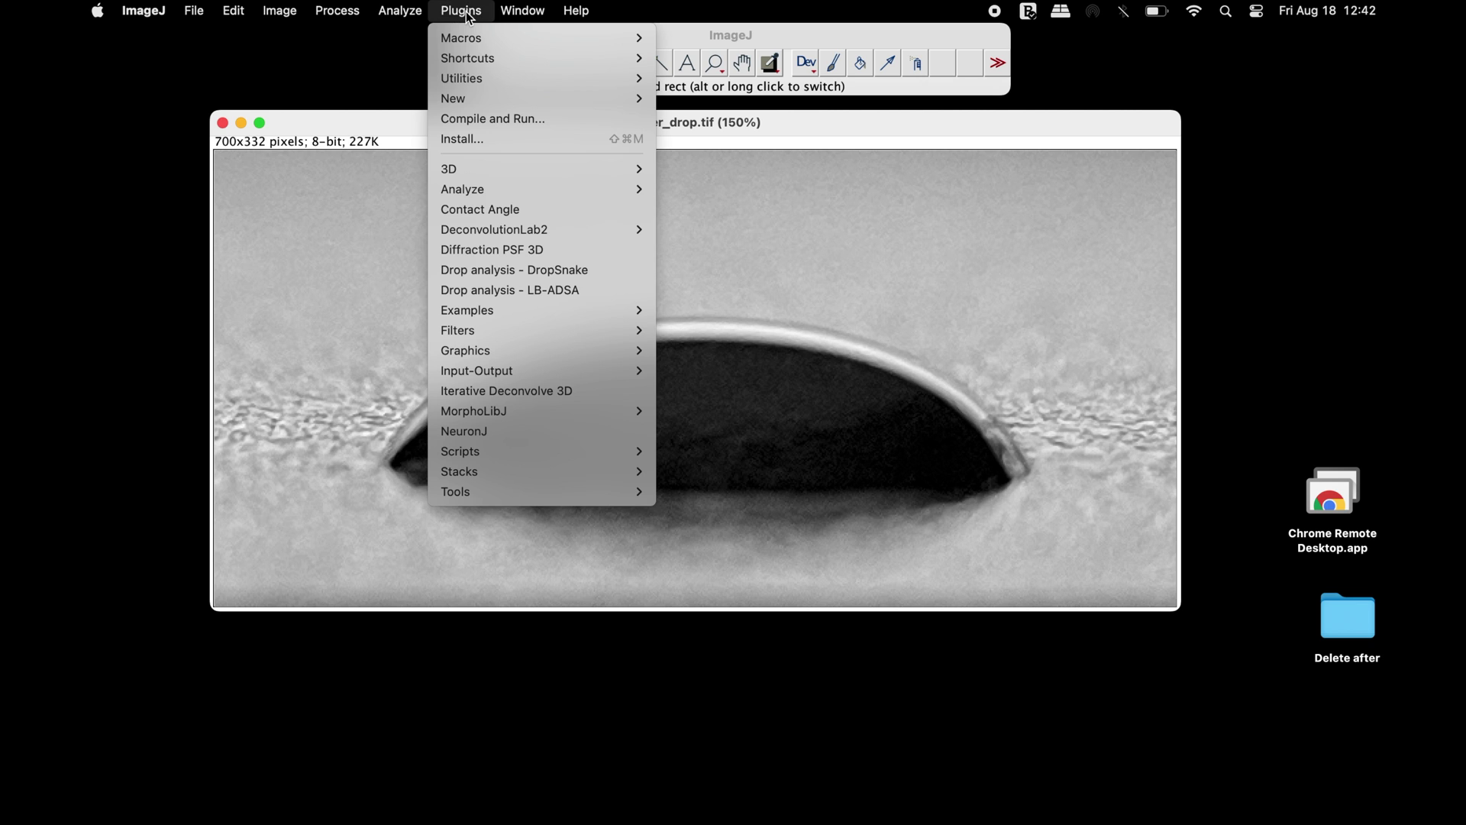
pyautogui.click(603, 294)
pyautogui.click(733, 292)
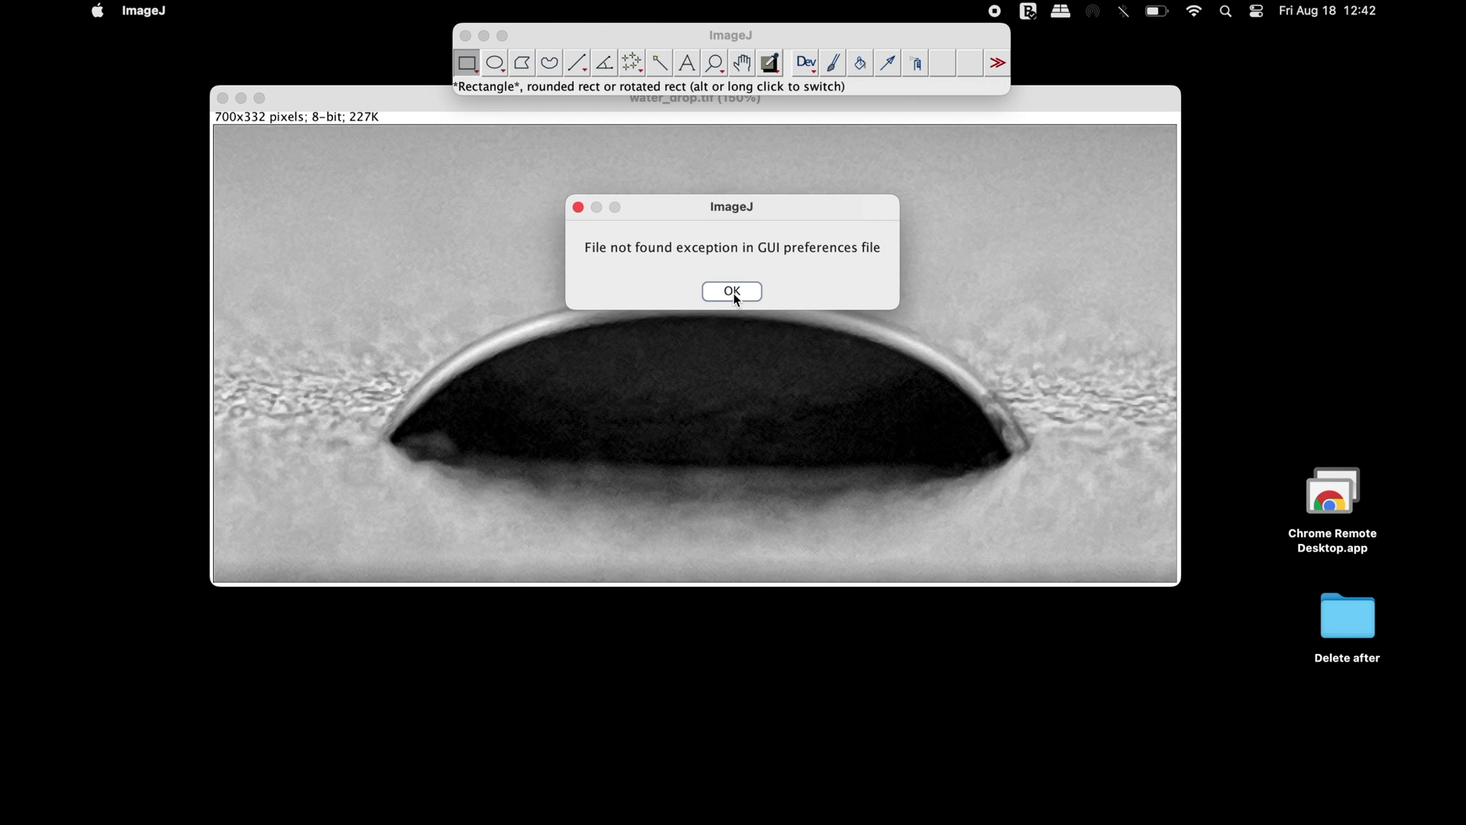
# Clear the remaining warnings, zoom the drop image to 100%, and arrange it beside the LB-ADSA window.
pyautogui.click(734, 294)
pyautogui.click(733, 292)
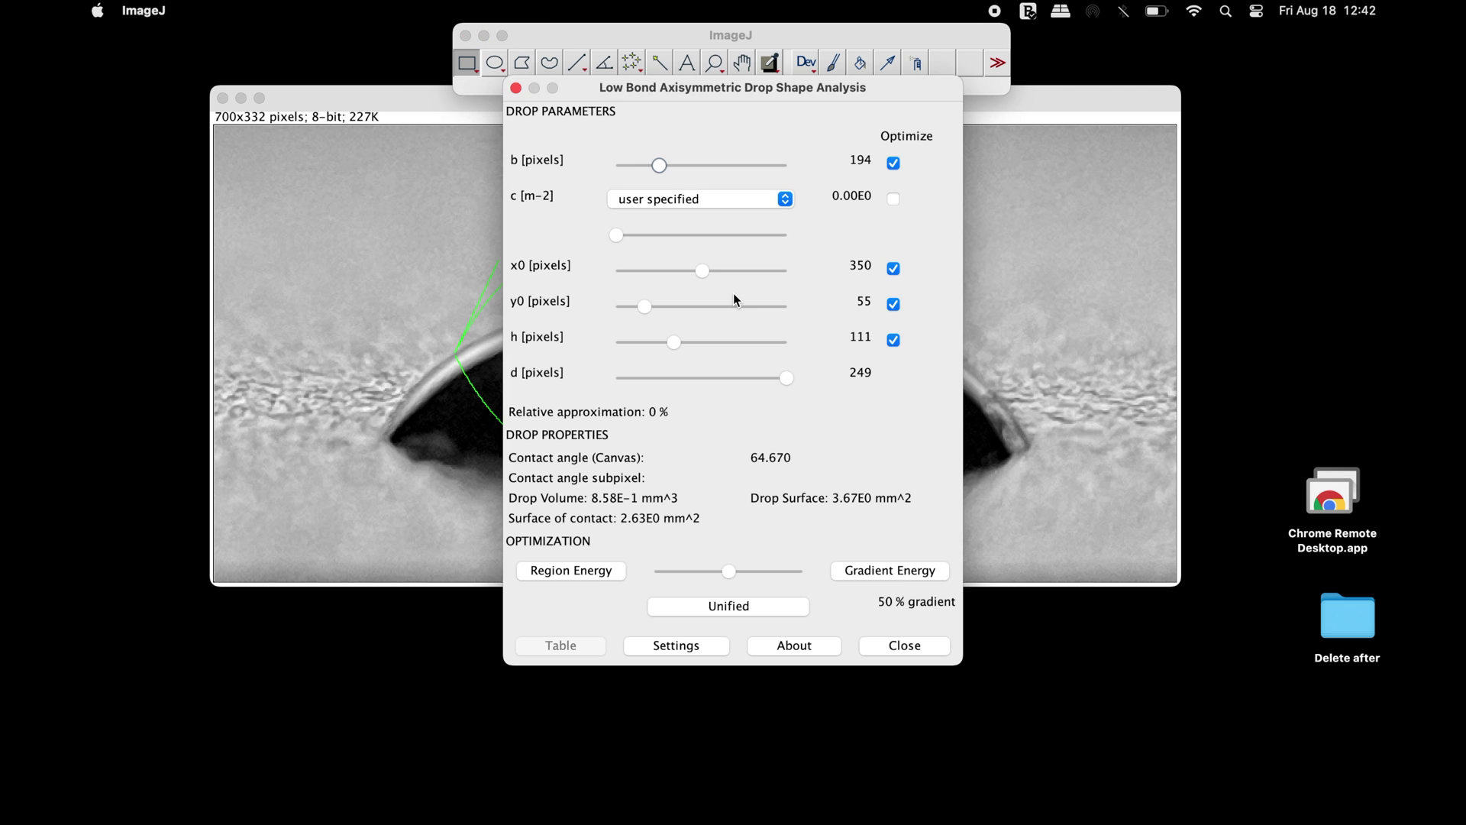
pyautogui.moveTo(697, 92); pyautogui.dragTo(1121, 93)
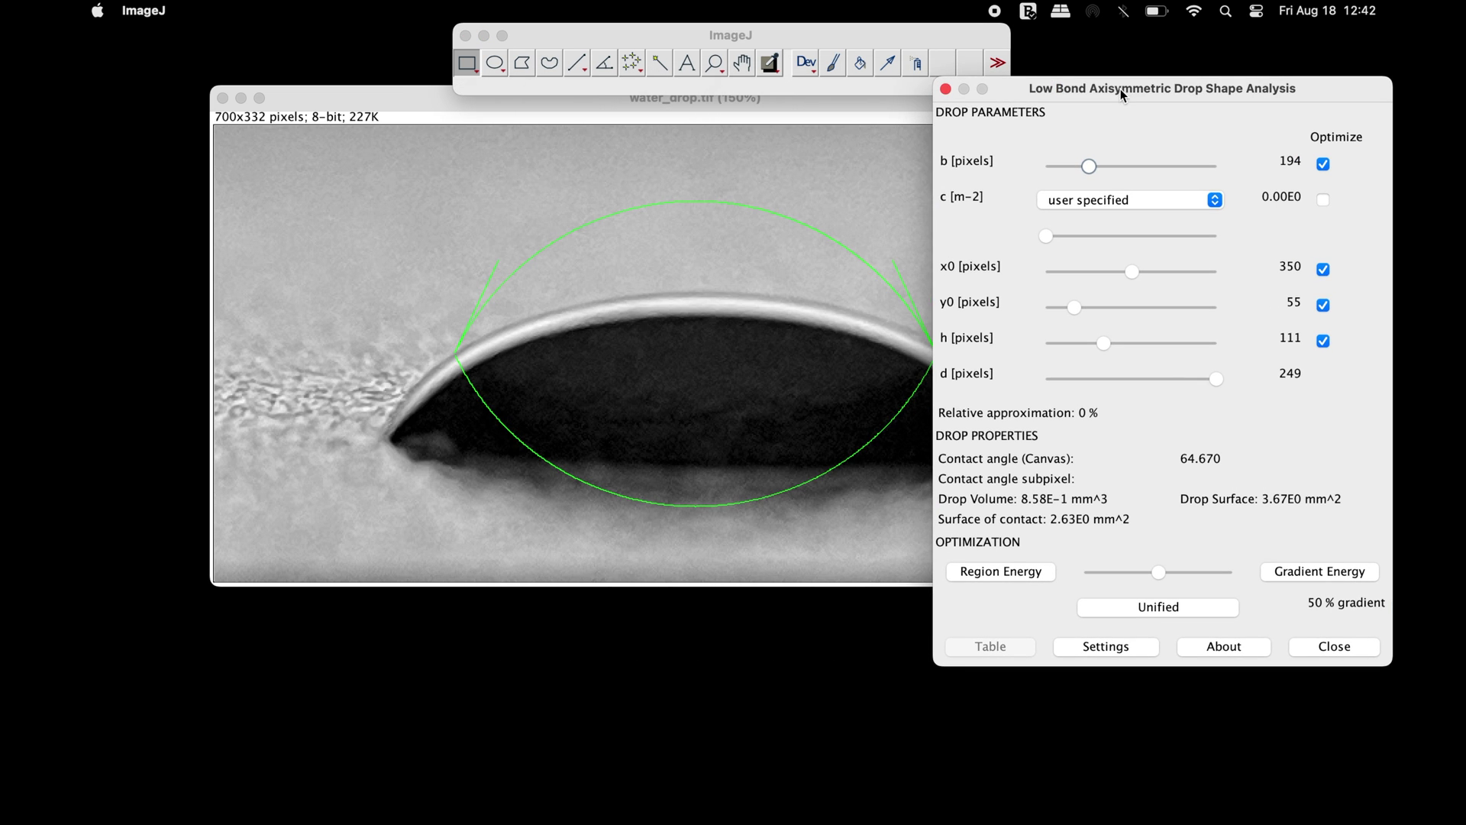
pyautogui.moveTo(827, 103); pyautogui.dragTo(684, 137)
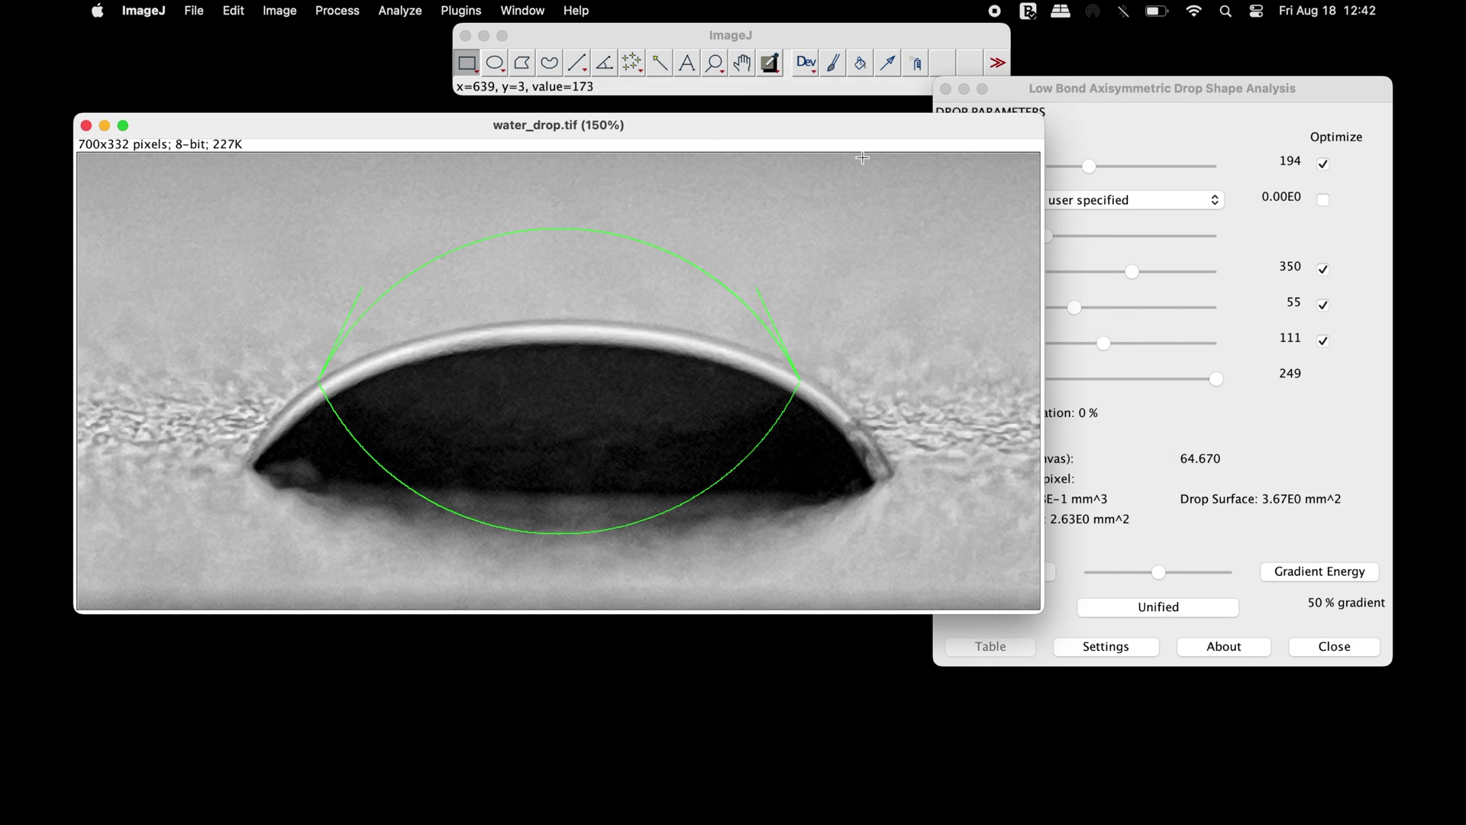
pyautogui.click(722, 62)
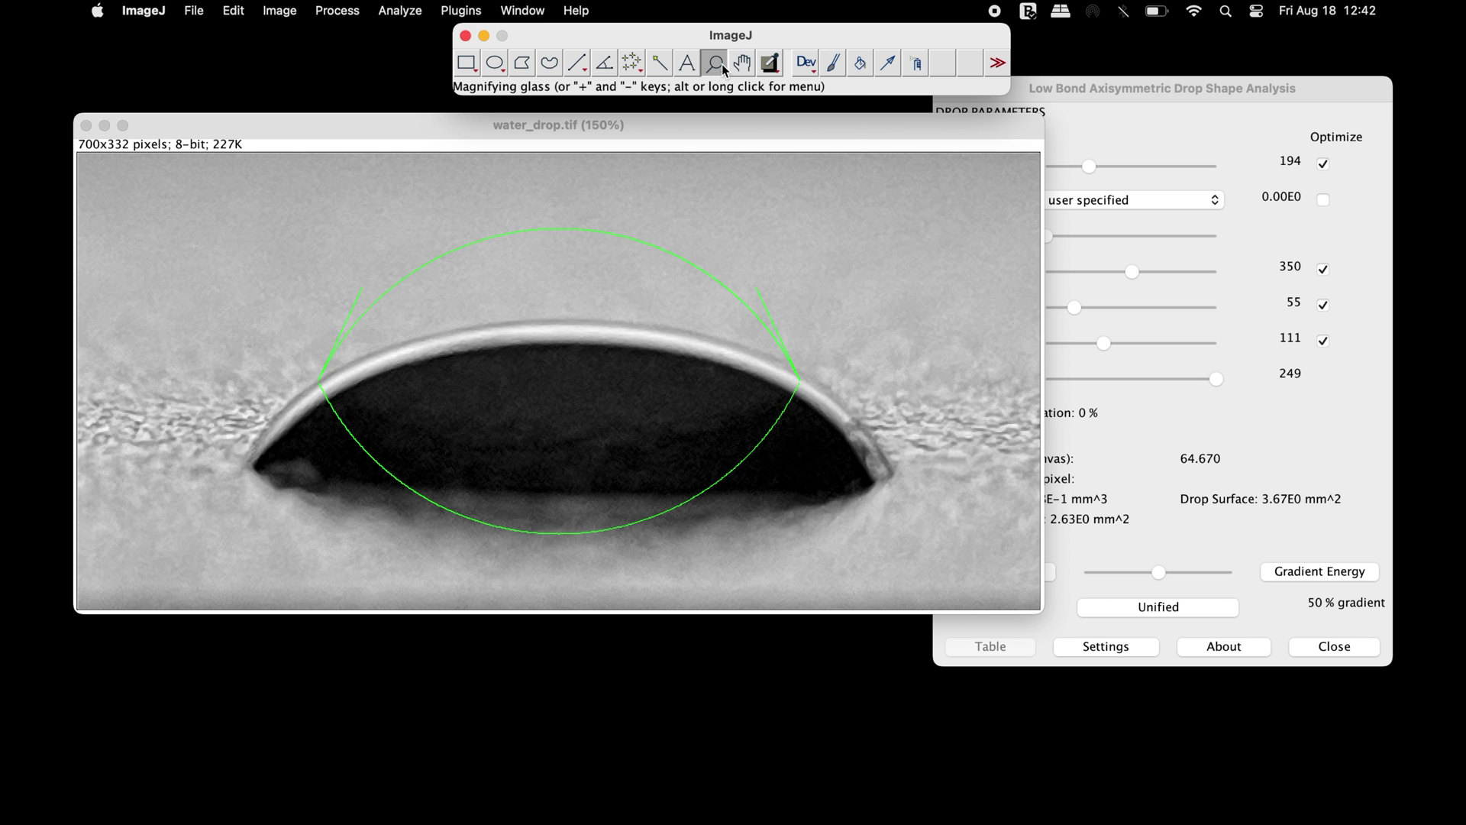
pyautogui.click(722, 62)
pyautogui.click(754, 121)
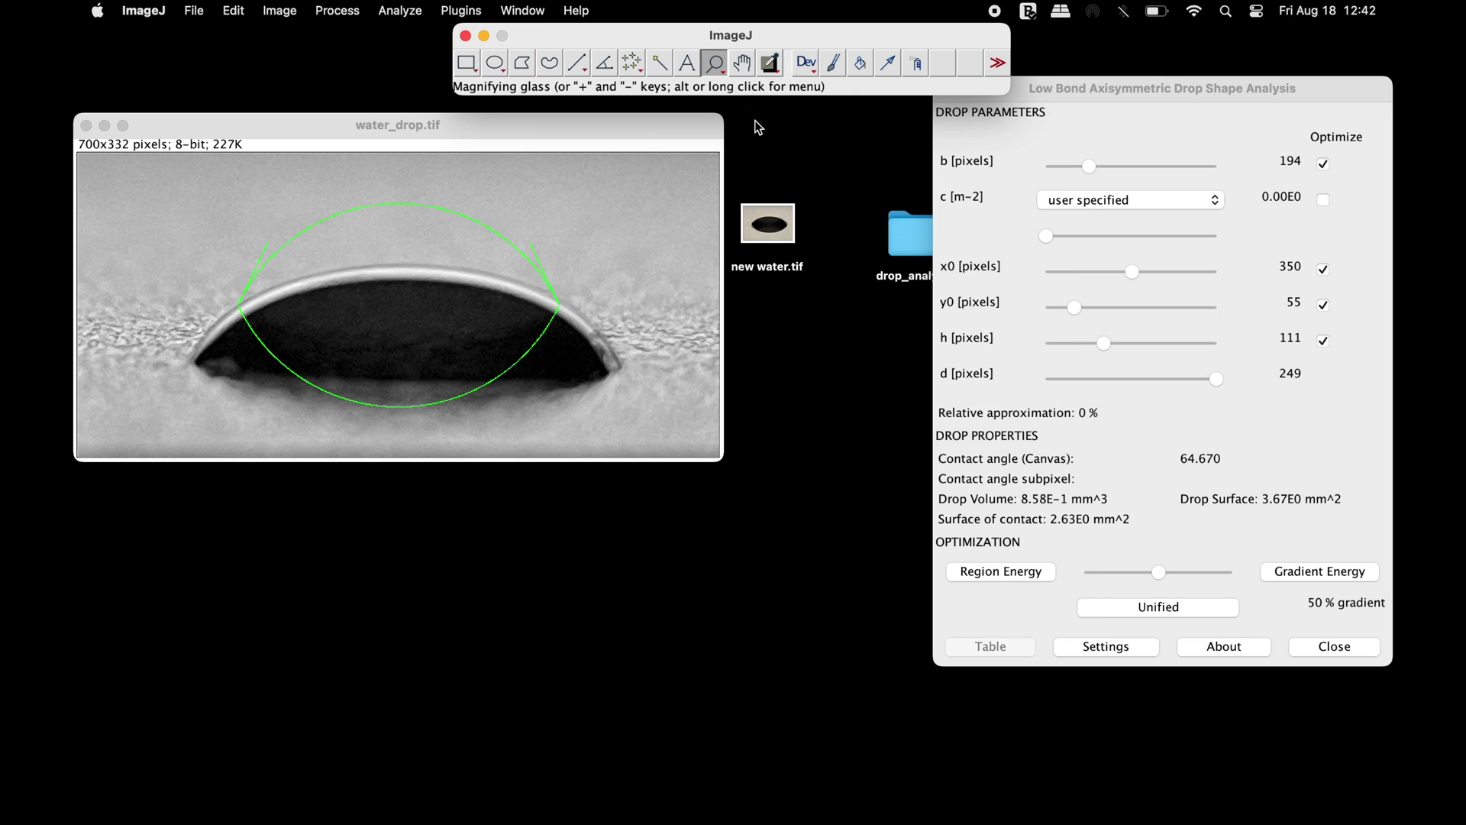
pyautogui.moveTo(588, 127); pyautogui.dragTo(658, 140)
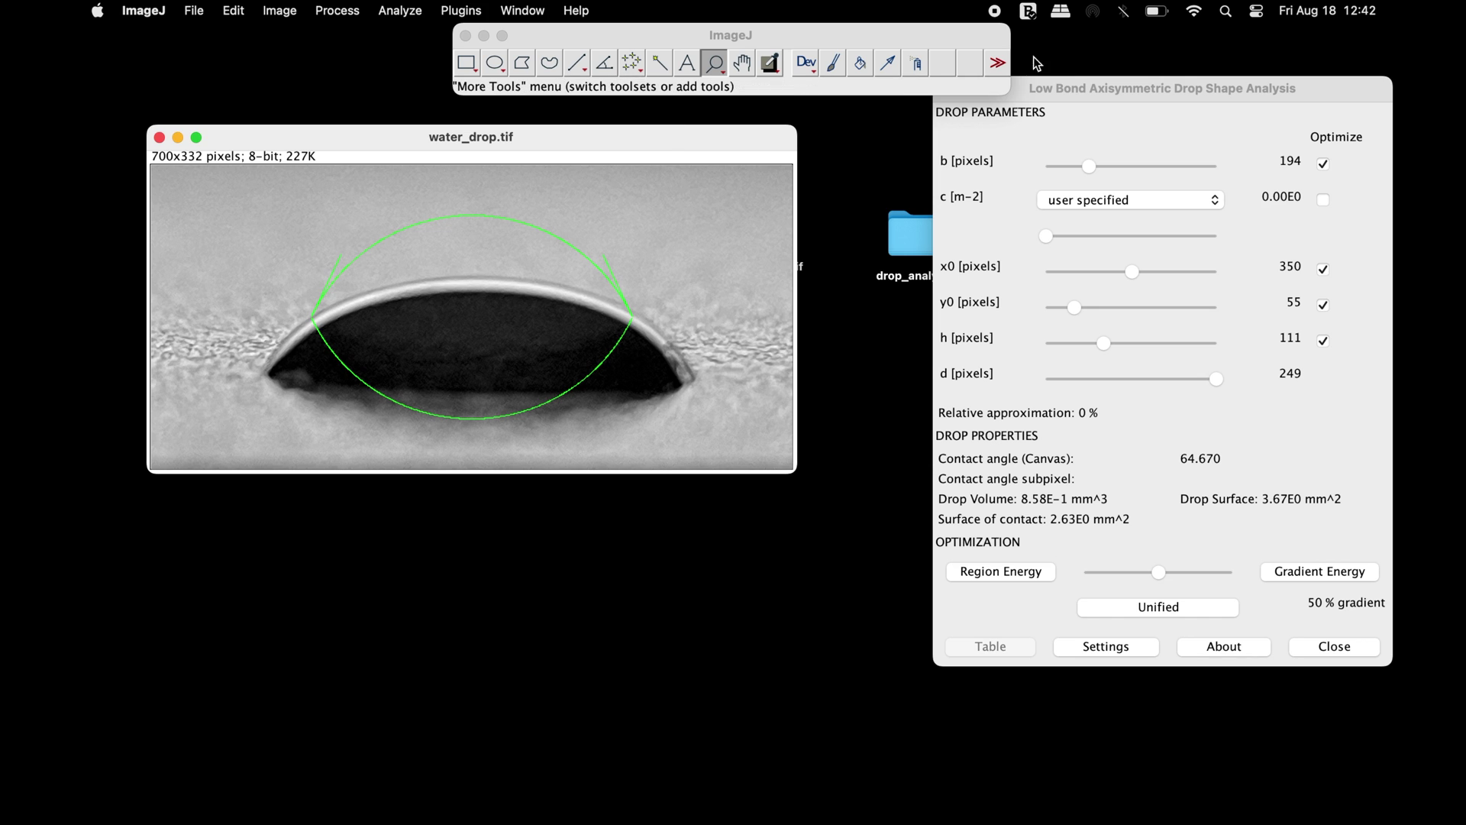
pyautogui.moveTo(1076, 87); pyautogui.dragTo(960, 122)
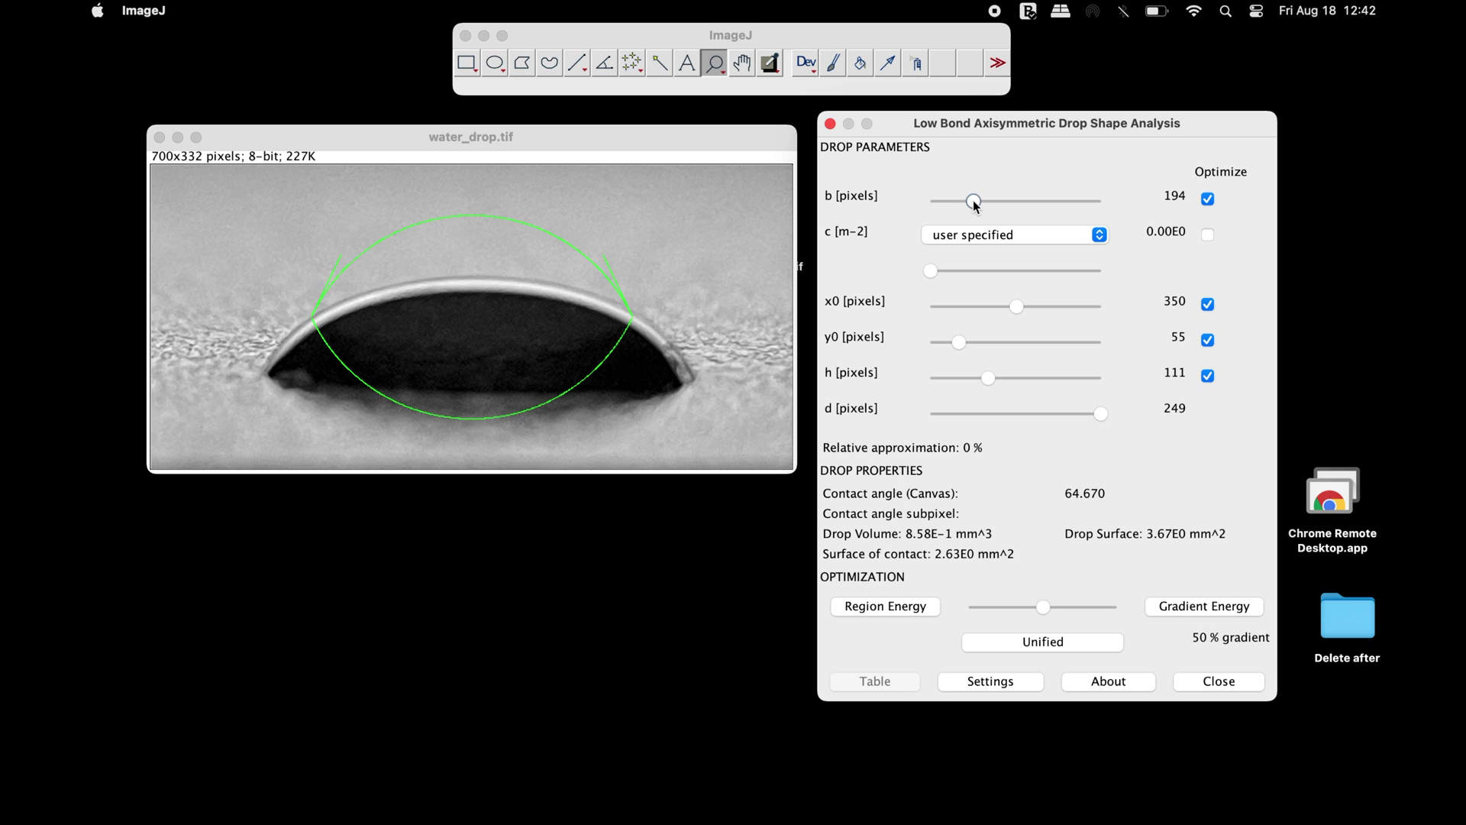
# Tune the b, x0, y0, c and h sliders until the curve fits the drop at 58.587°.
pyautogui.moveTo(974, 201); pyautogui.dragTo(1000, 204)
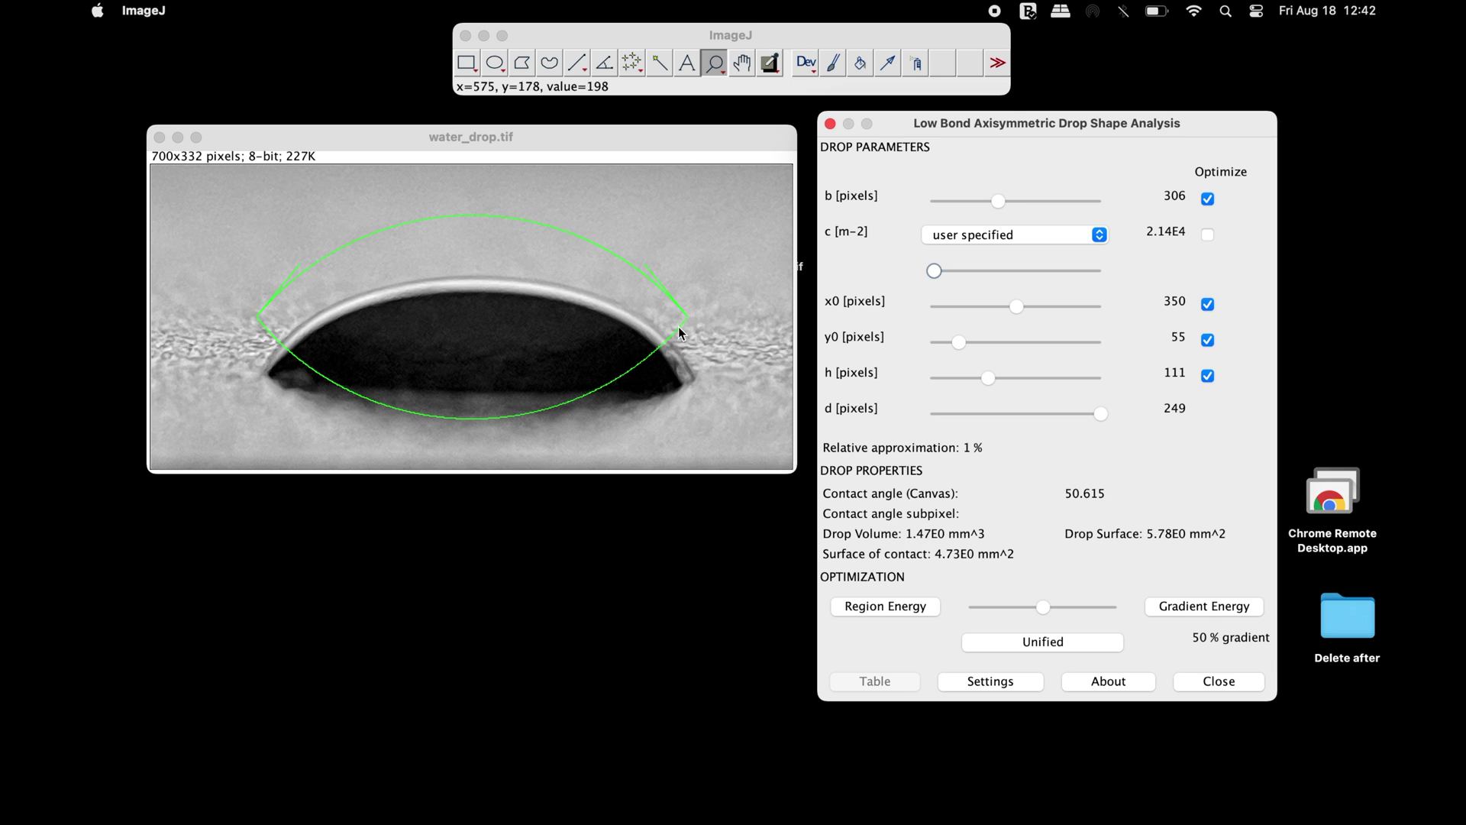
pyautogui.moveTo(1016, 304)
pyautogui.mouseDown()
pyautogui.moveTo(1002, 304)
pyautogui.moveTo(1016, 308)
pyautogui.mouseUp()
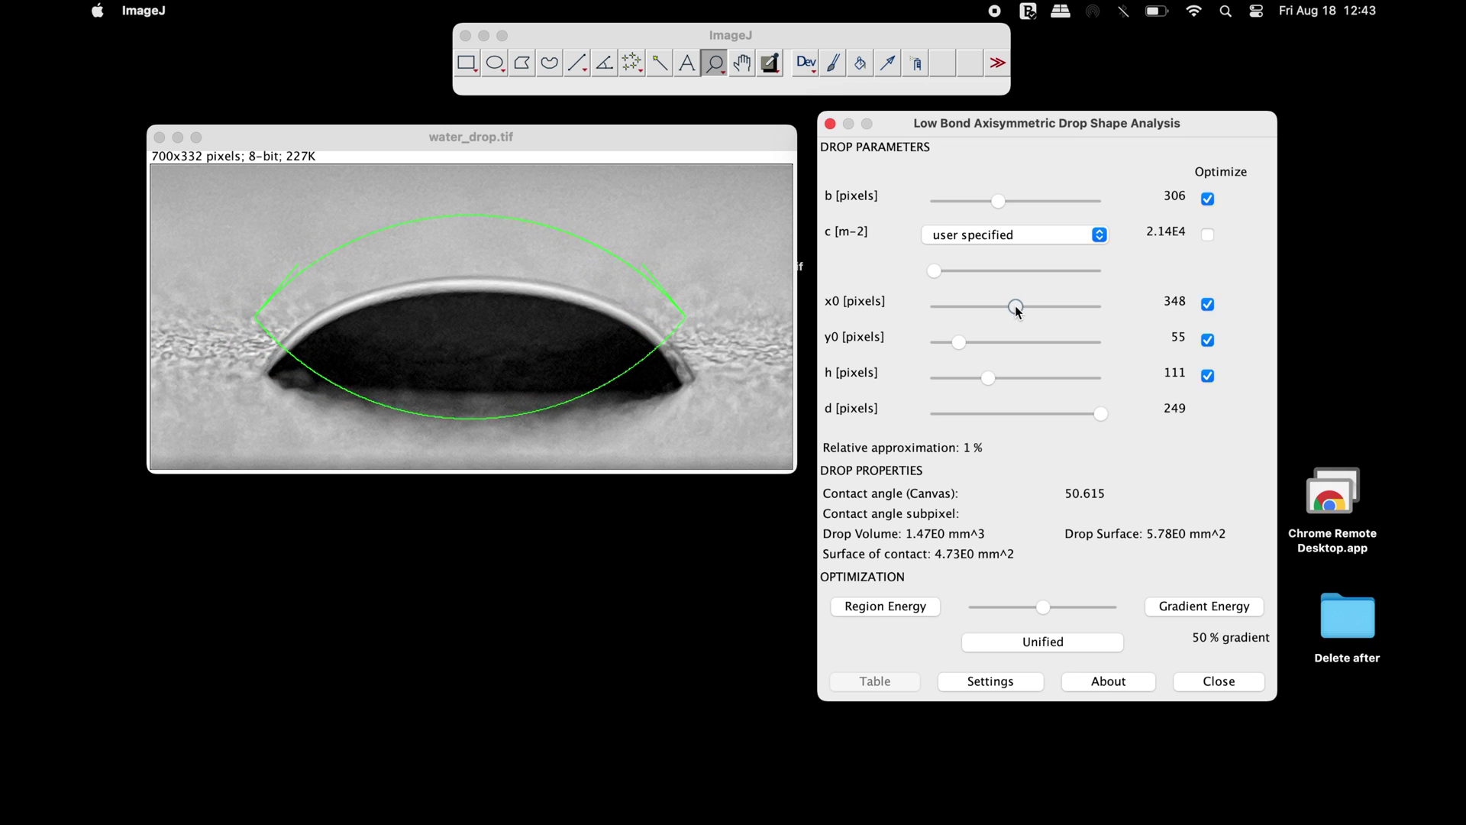
pyautogui.moveTo(958, 339); pyautogui.dragTo(977, 384)
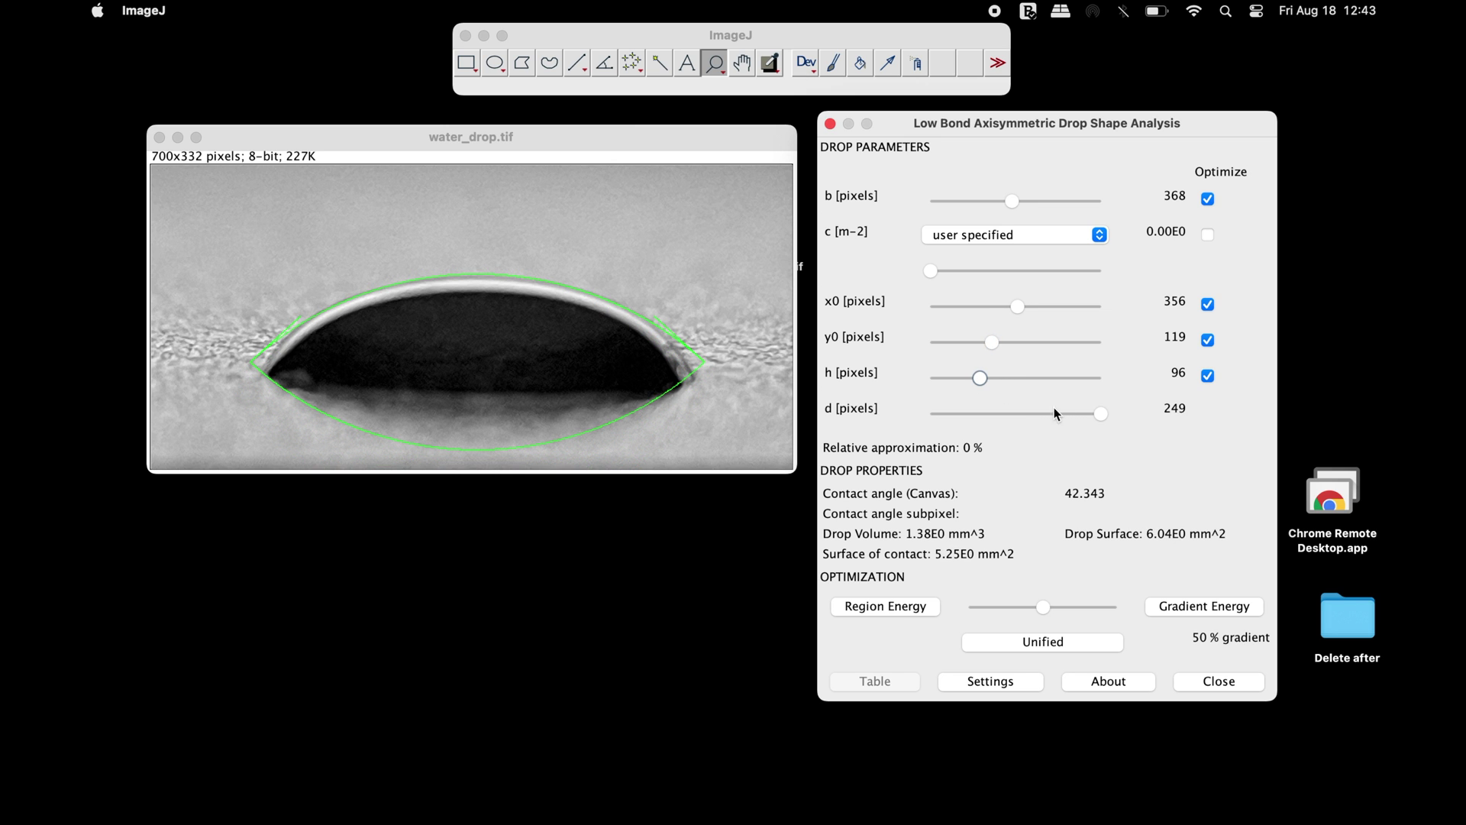
pyautogui.moveTo(1100, 413); pyautogui.dragTo(931, 413)
pyautogui.moveTo(930, 270); pyautogui.dragTo(1117, 266)
pyautogui.moveTo(1013, 200); pyautogui.dragTo(1010, 203)
pyautogui.moveTo(989, 378); pyautogui.dragTo(991, 377)
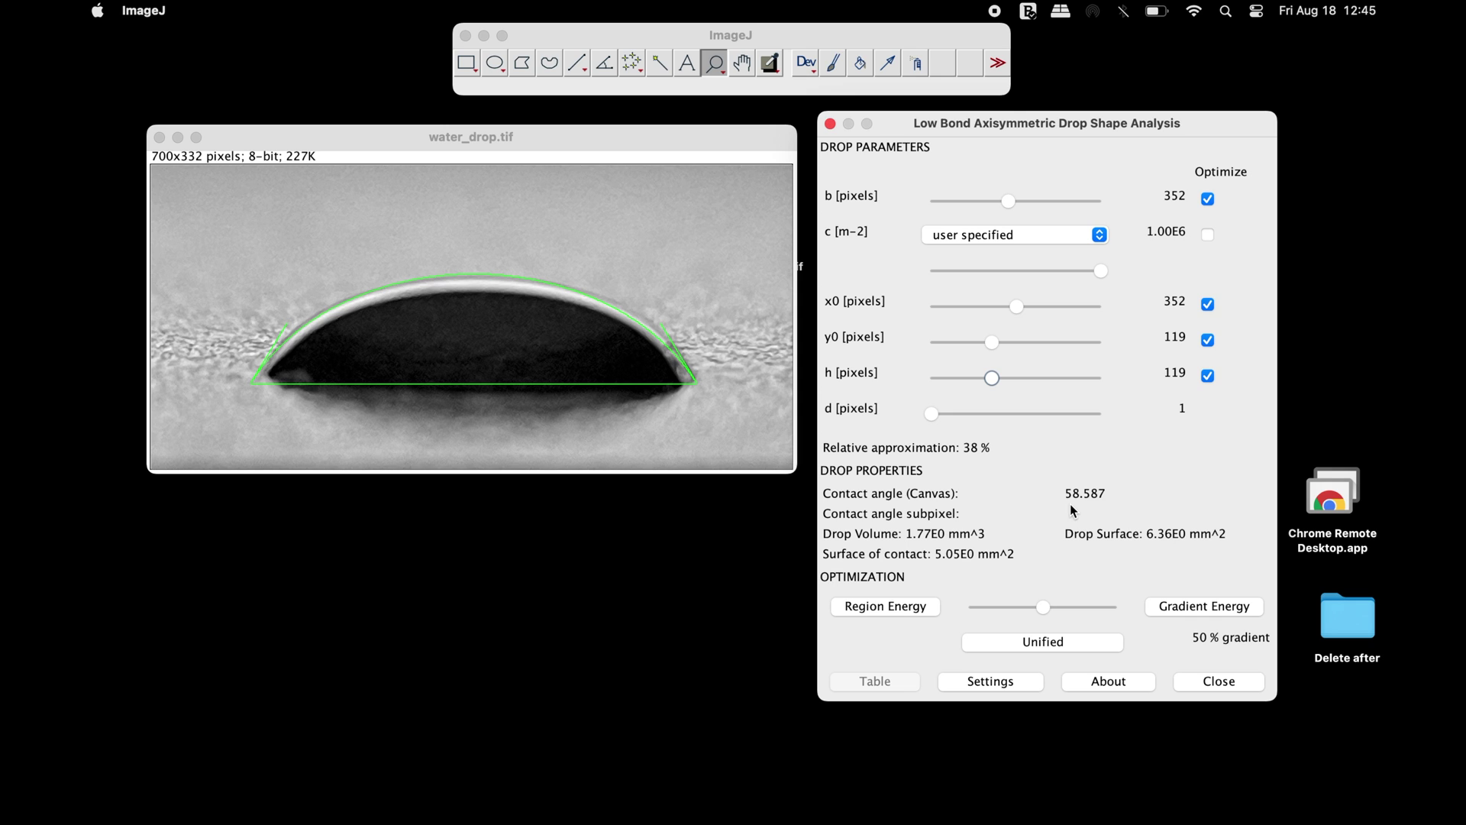
# Close water_drop.tif without saving and open new water.tif in ImageJ.
pyautogui.click(159, 137)
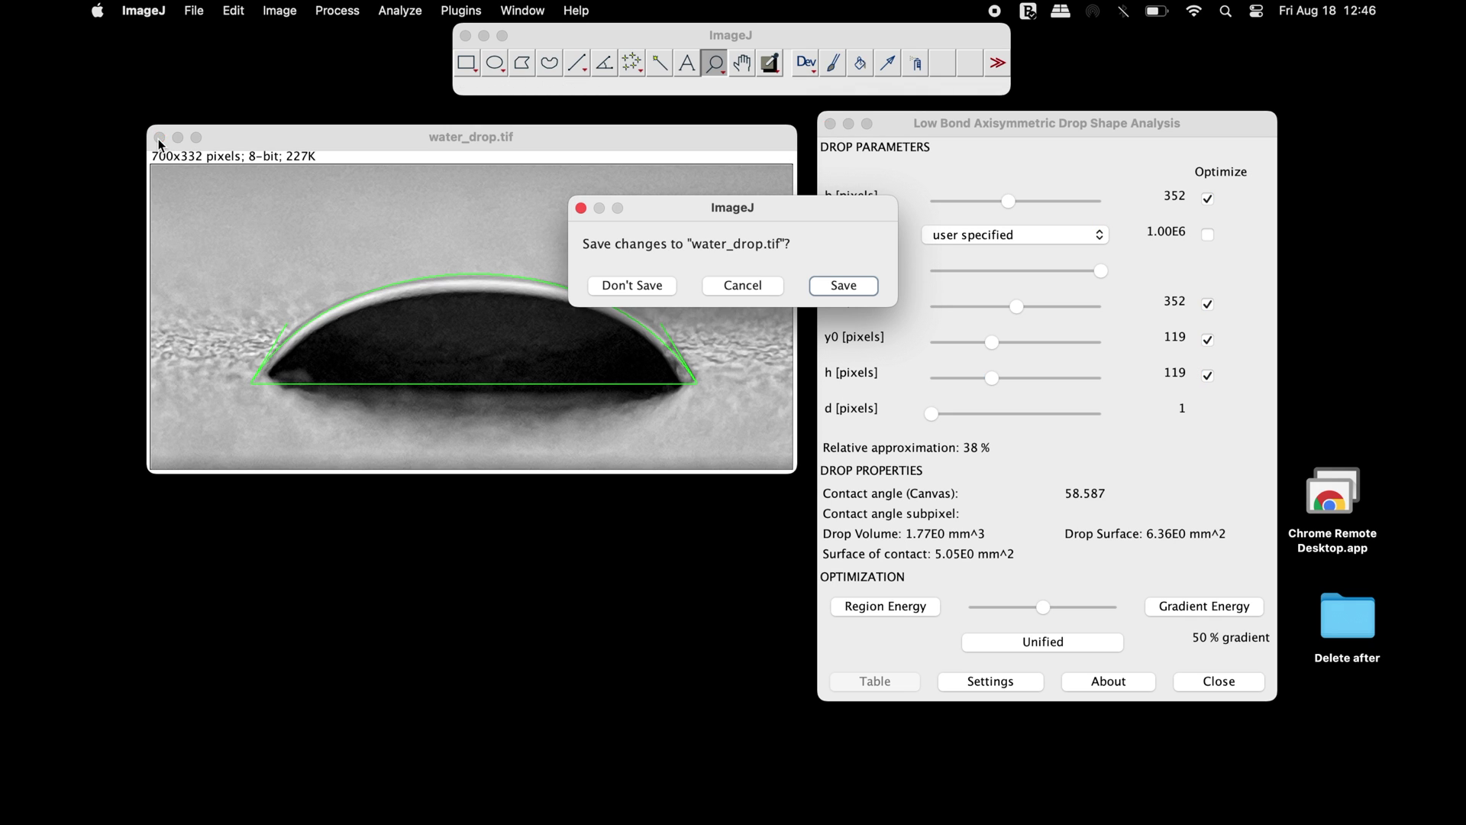
pyautogui.click(656, 285)
pyautogui.moveTo(764, 225); pyautogui.dragTo(685, 70)
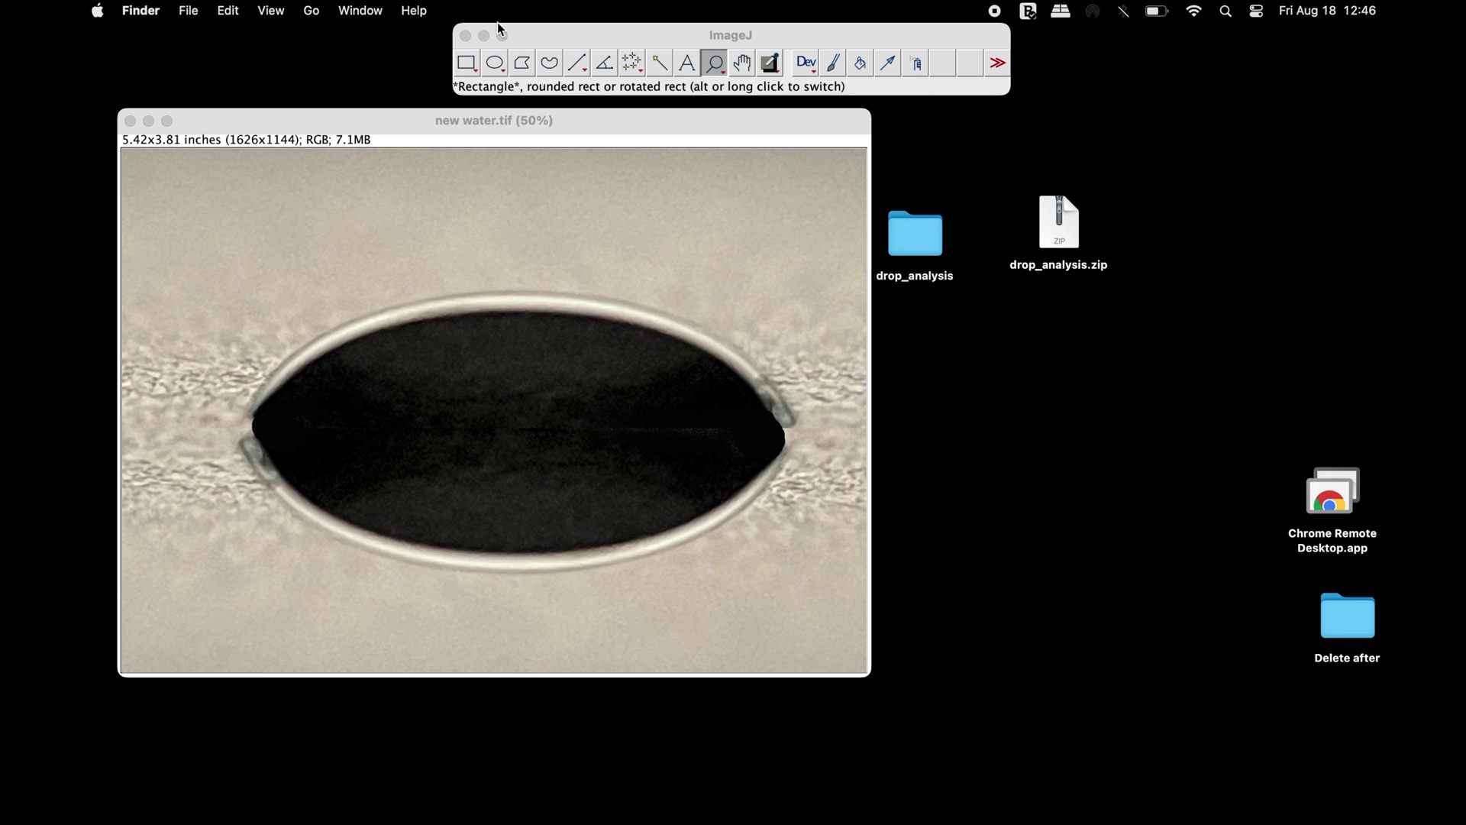
pyautogui.click(534, 42)
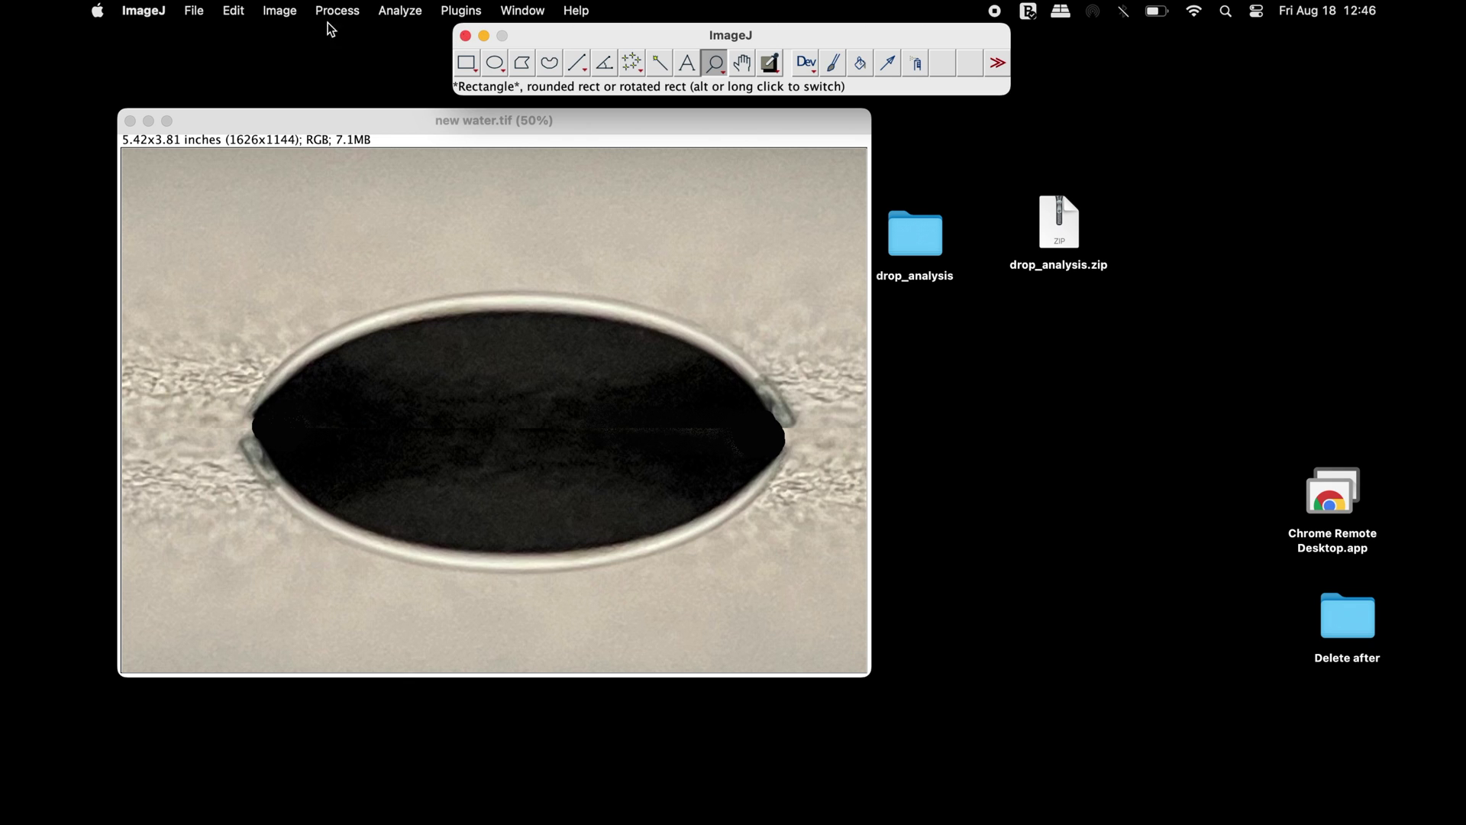
# Convert new water.tif to 8-bit and start the LB-ADSA analysis, showing 76.621°.
pyautogui.click(296, 13)
pyautogui.moveTo(314, 35)
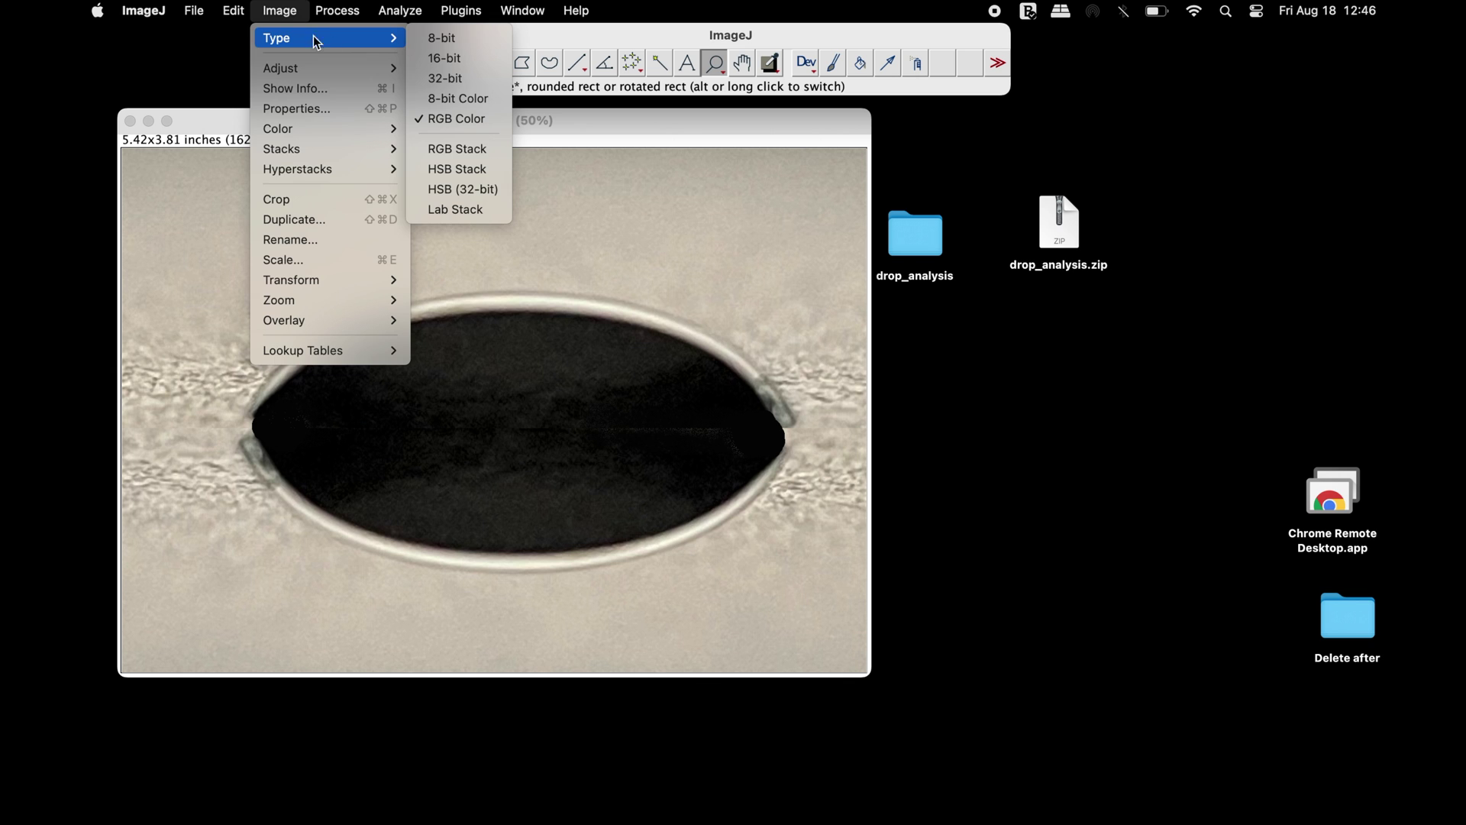
pyautogui.click(420, 43)
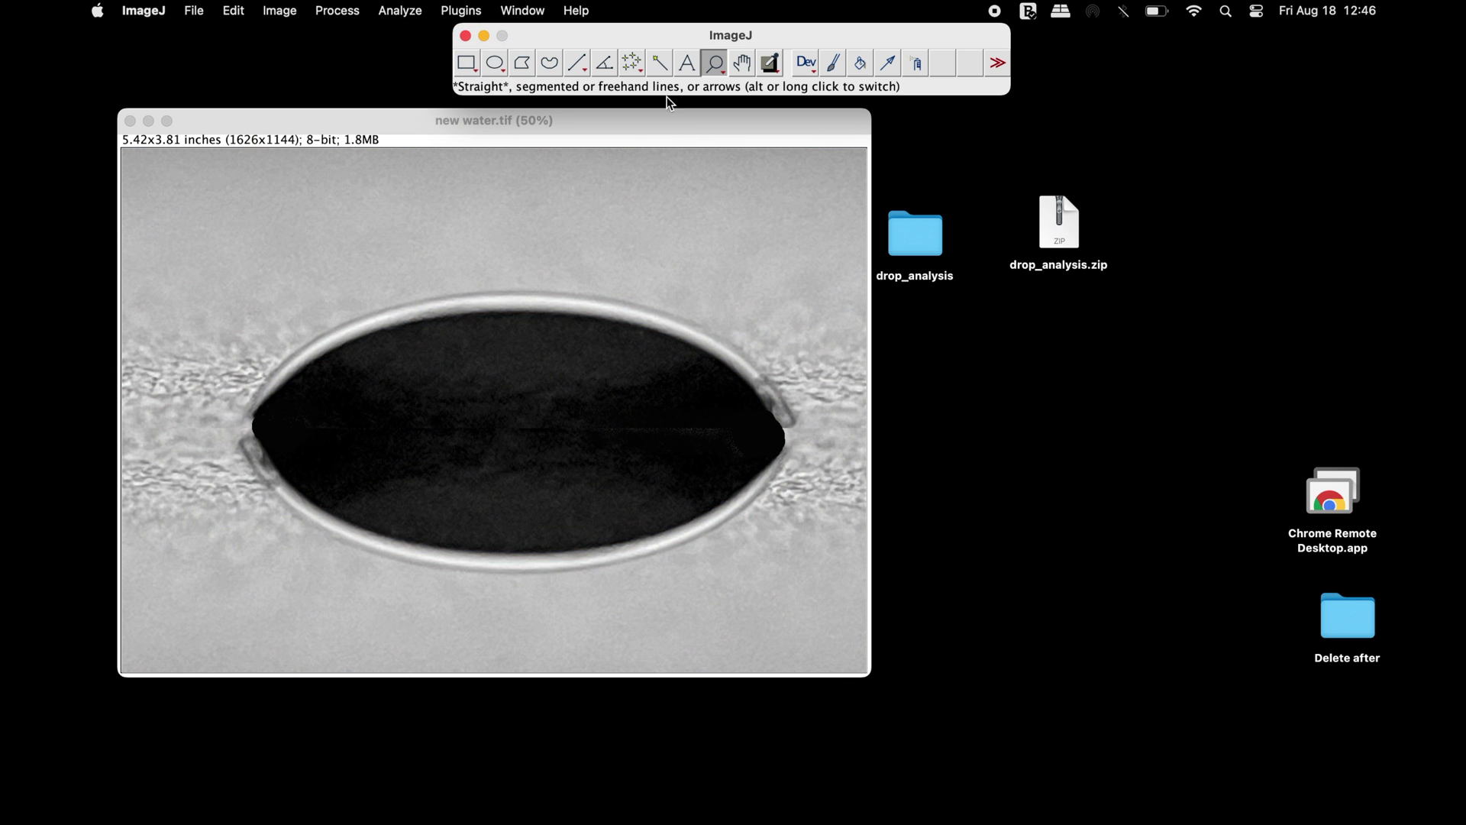
pyautogui.click(462, 10)
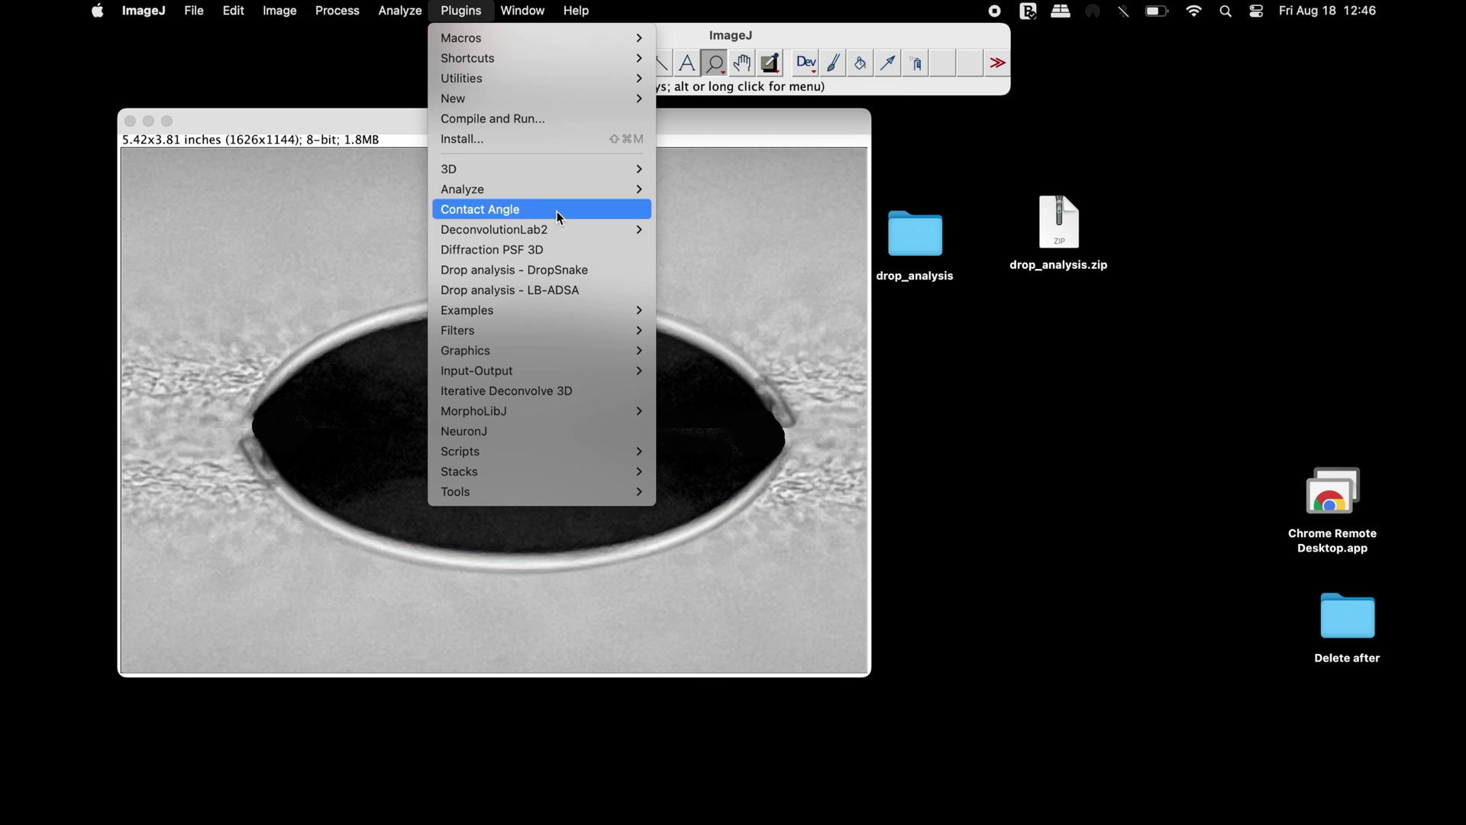
pyautogui.click(593, 291)
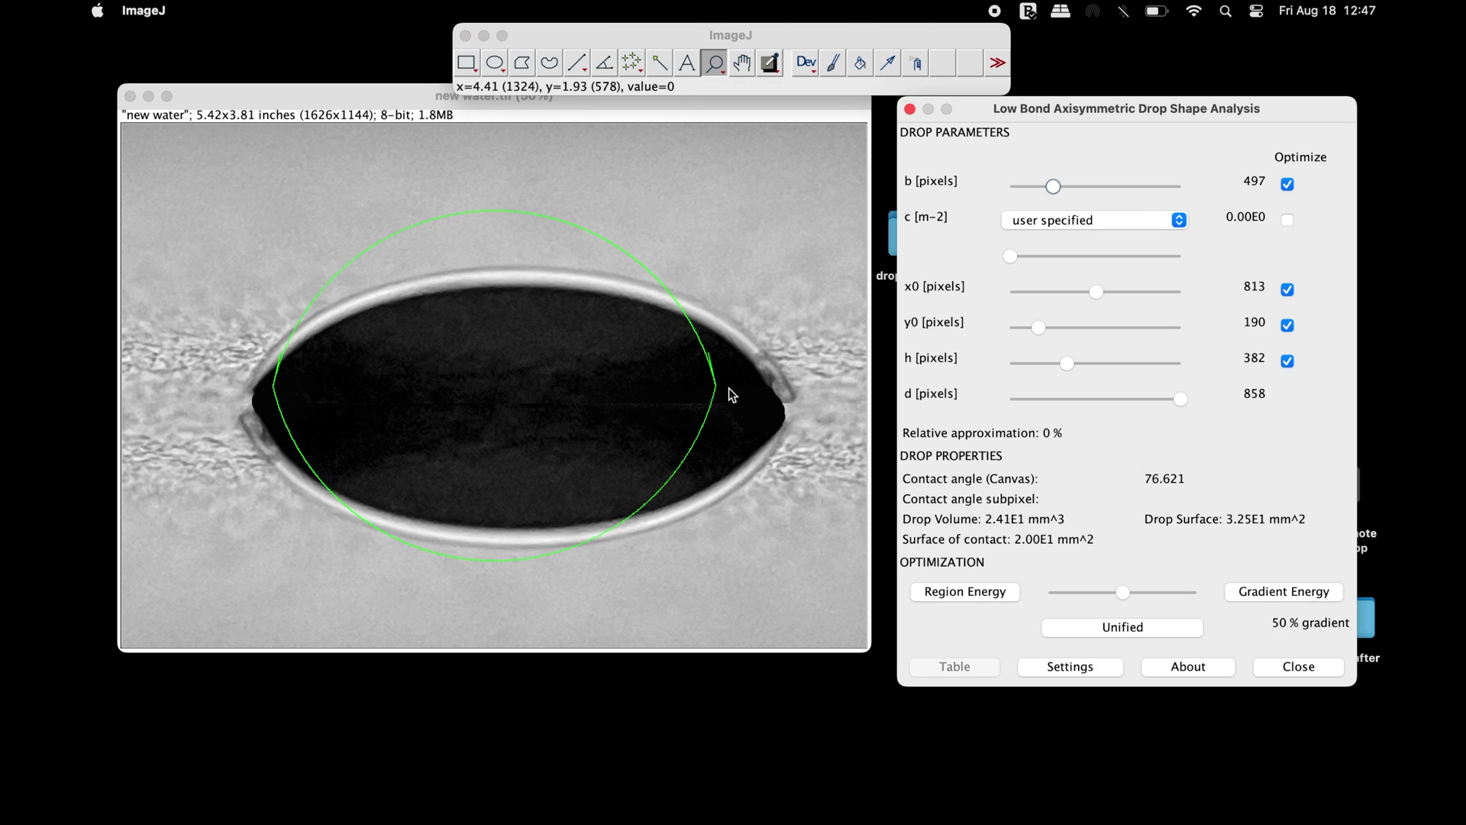
# Widen, shift right and lower the fit, raise curvature and trim the base, reaching 65.268°.
pyautogui.moveTo(1053, 188); pyautogui.dragTo(1070, 186)
pyautogui.moveTo(1096, 292); pyautogui.dragTo(1101, 292)
pyautogui.moveTo(1034, 328); pyautogui.dragTo(1050, 328)
pyautogui.moveTo(1010, 256); pyautogui.dragTo(1063, 256)
pyautogui.moveTo(1079, 398)
pyautogui.mouseDown()
pyautogui.moveTo(1058, 400)
pyautogui.moveTo(1072, 400)
pyautogui.mouseUp()
pyautogui.click(1058, 363)
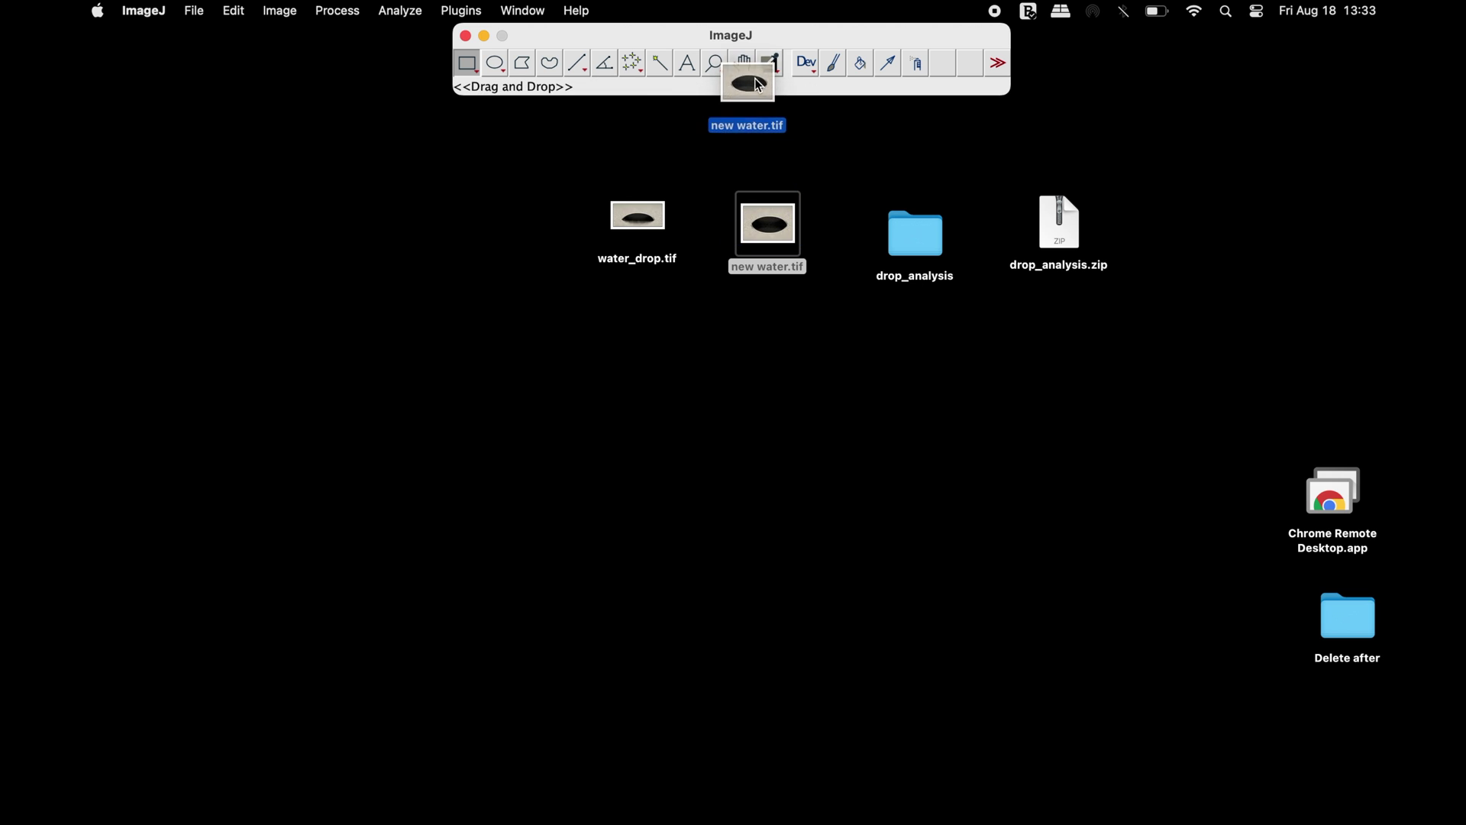
# Reopen new water.tif, convert it to 8-bit, and launch Drop analysis - DropSnake.
pyautogui.moveTo(749, 69); pyautogui.dragTo(754, 71)
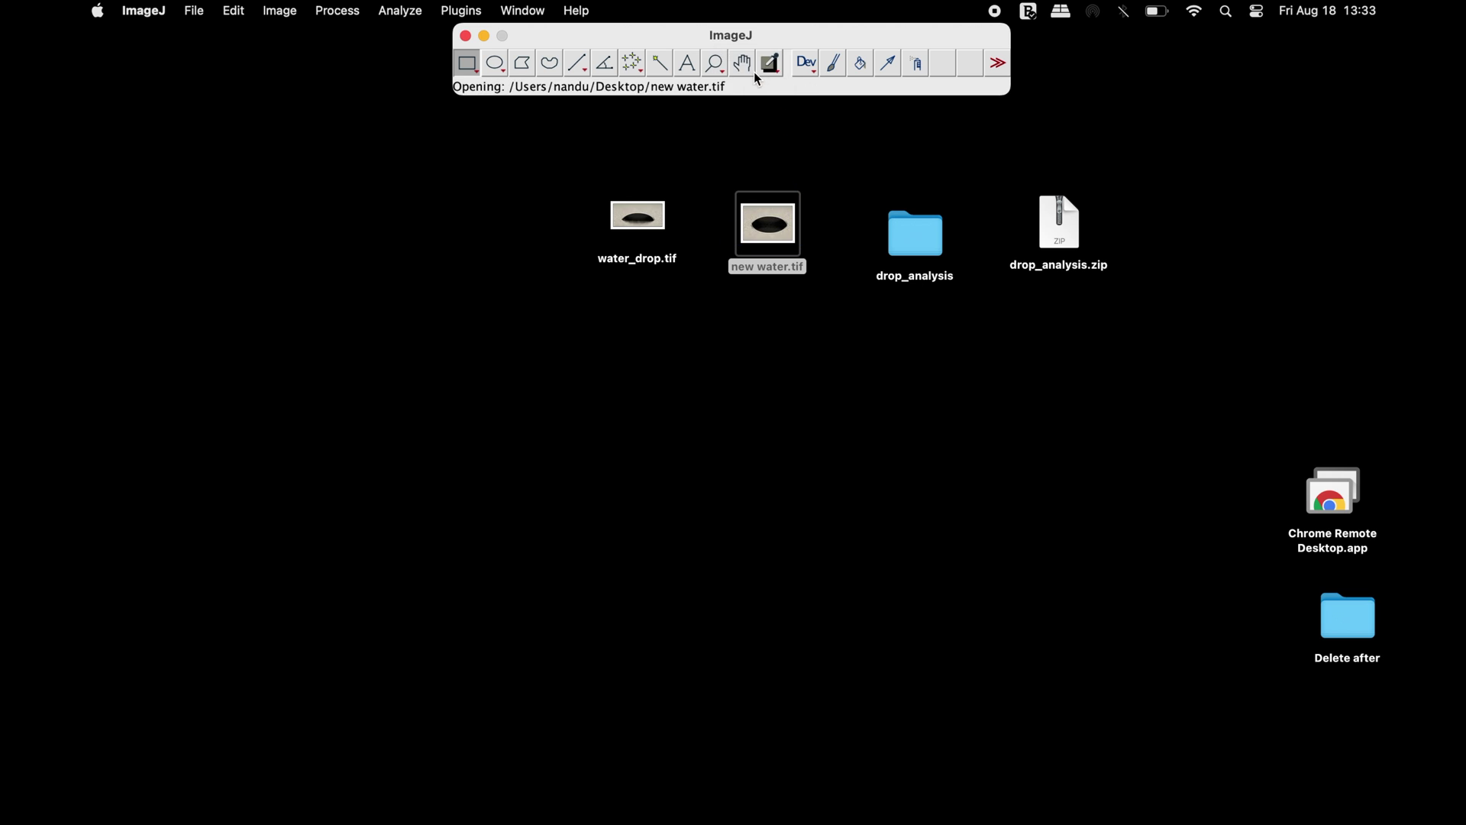
pyautogui.moveTo(653, 129); pyautogui.dragTo(920, 122)
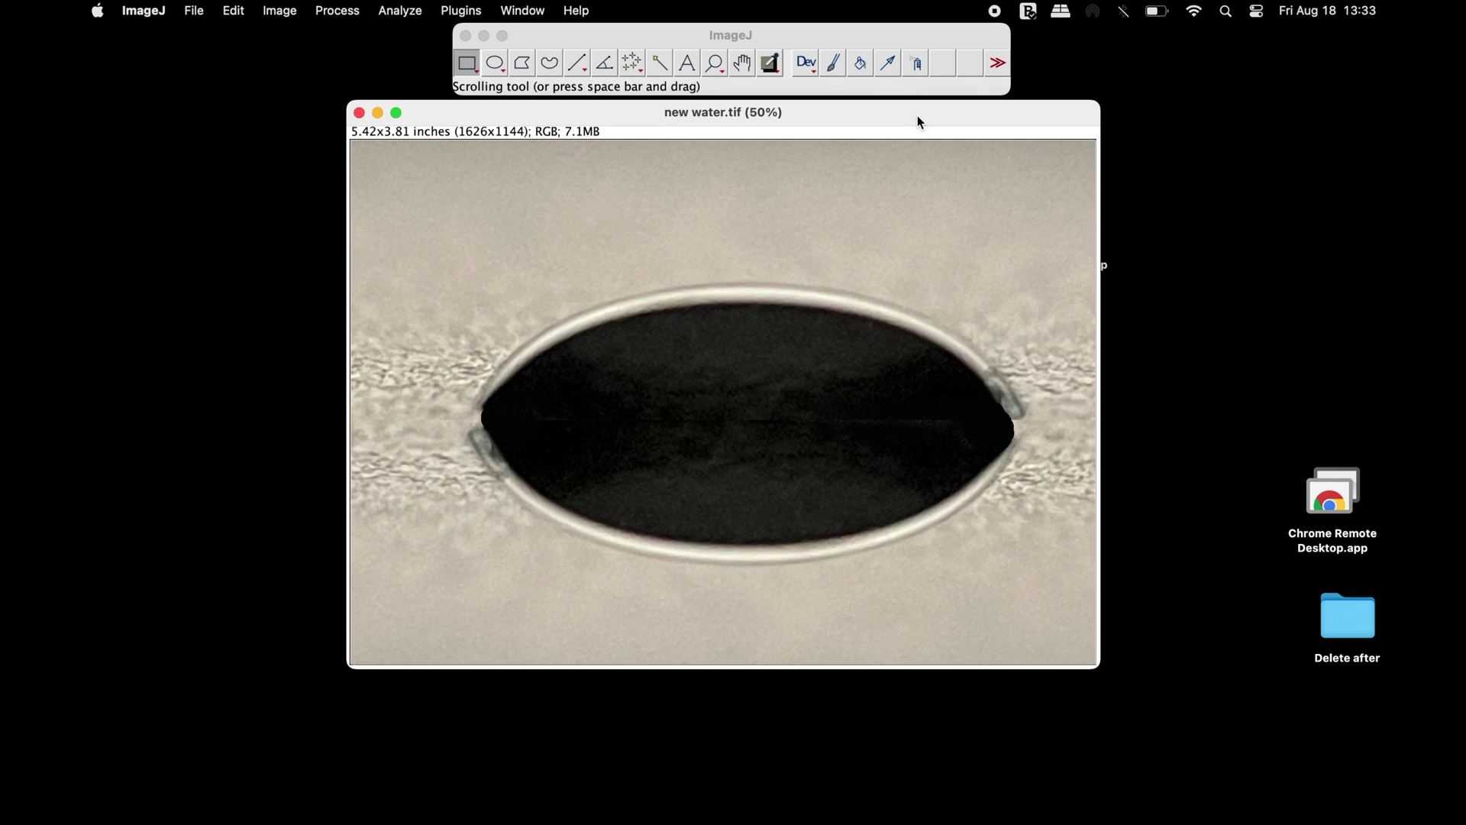
pyautogui.click(280, 11)
pyautogui.moveTo(302, 50)
pyautogui.click(497, 36)
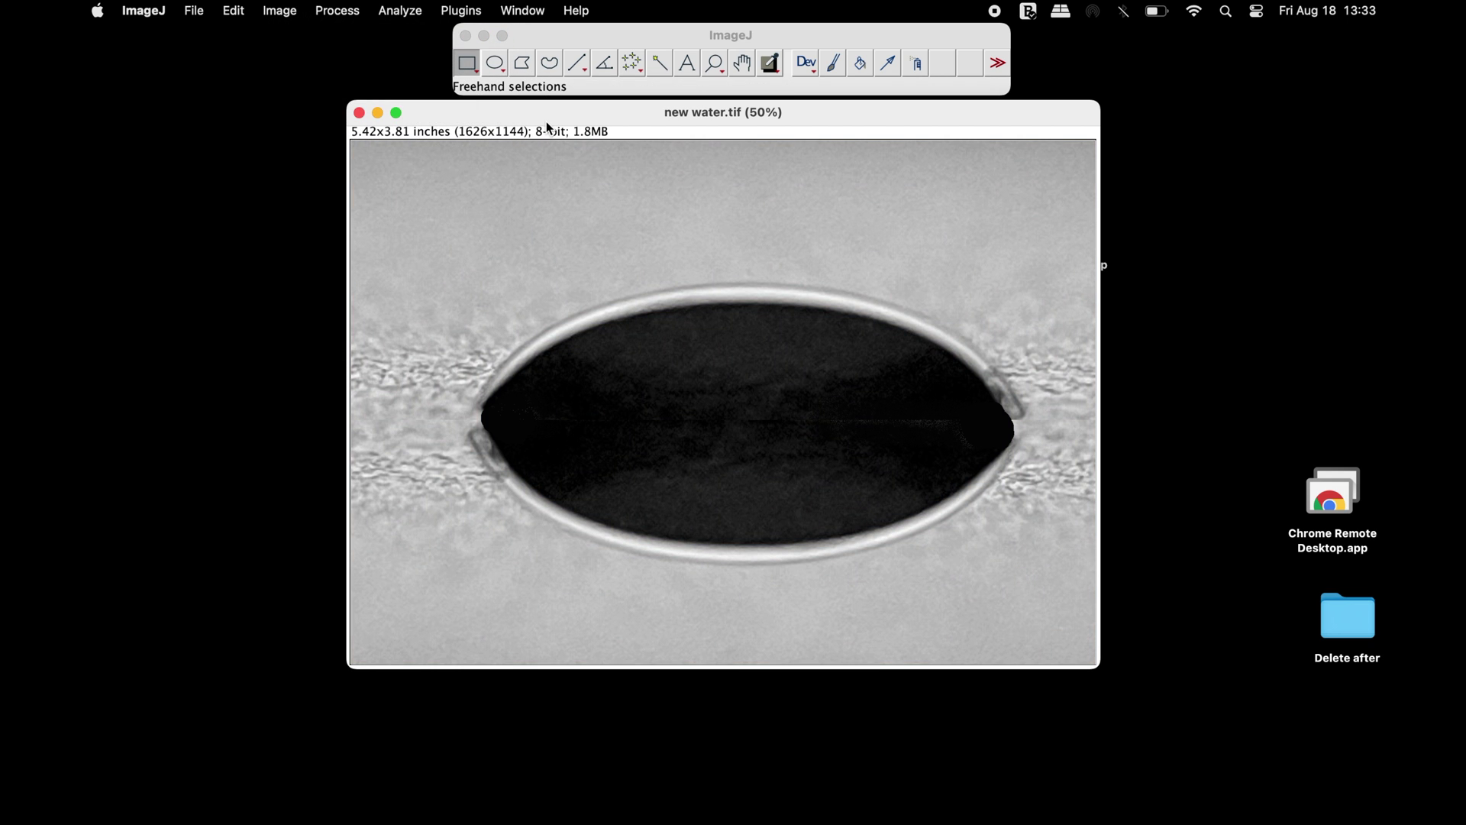
pyautogui.click(462, 10)
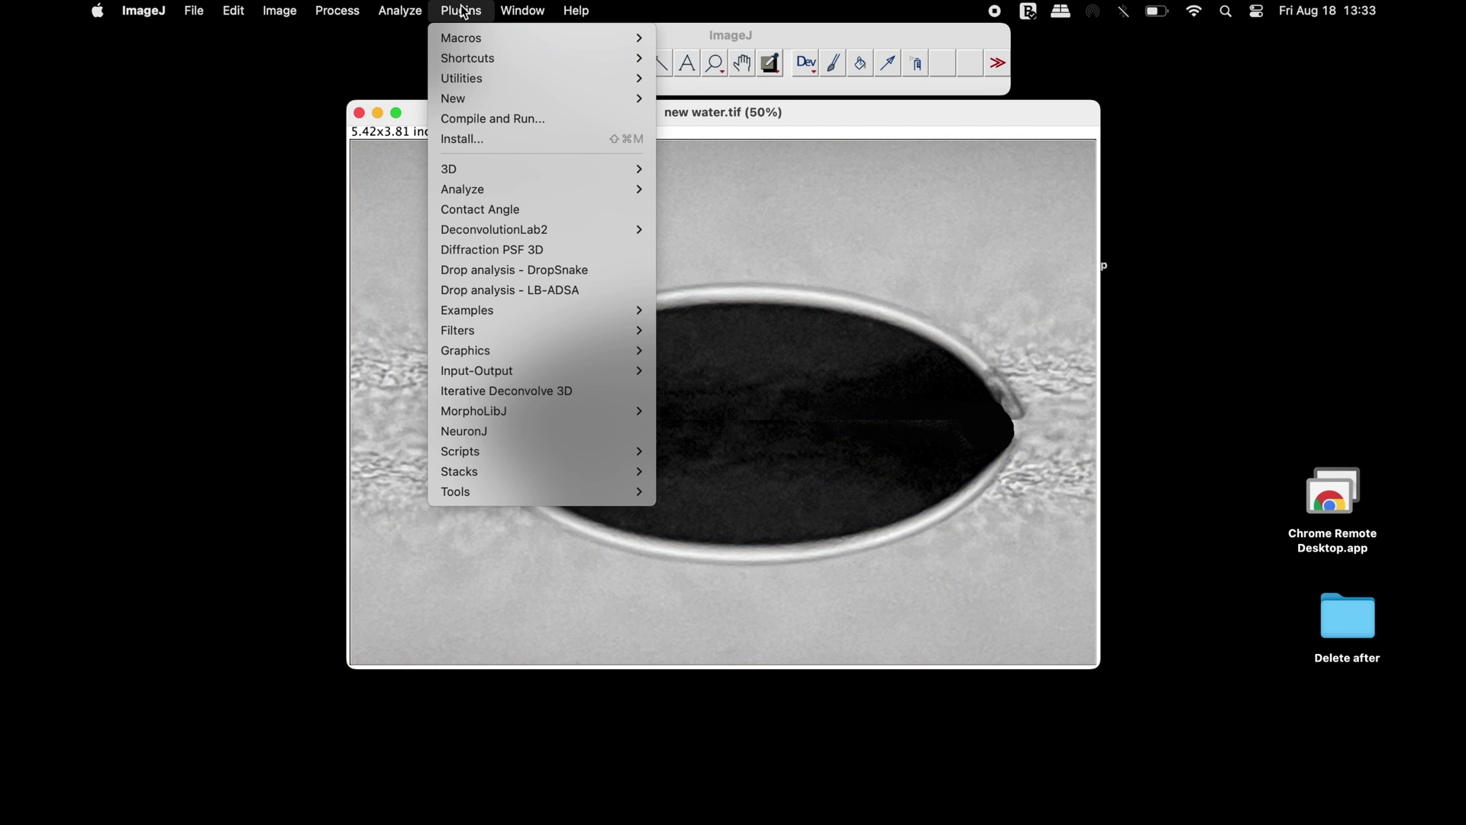
pyautogui.click(625, 271)
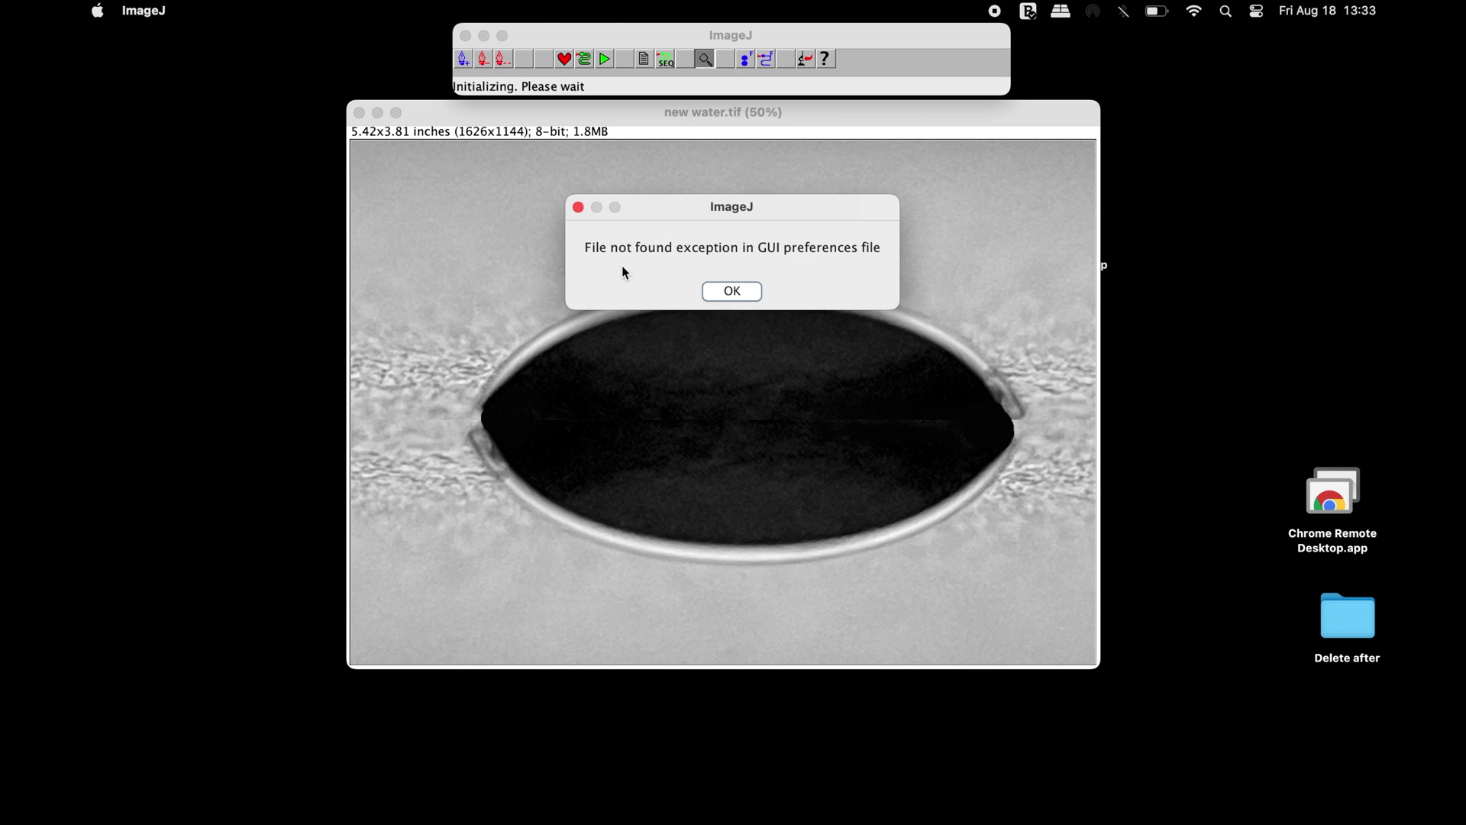
# Enable Show Curve Knots in DropSnake preferences and select the Enter/Move knots tool.
pyautogui.click(727, 294)
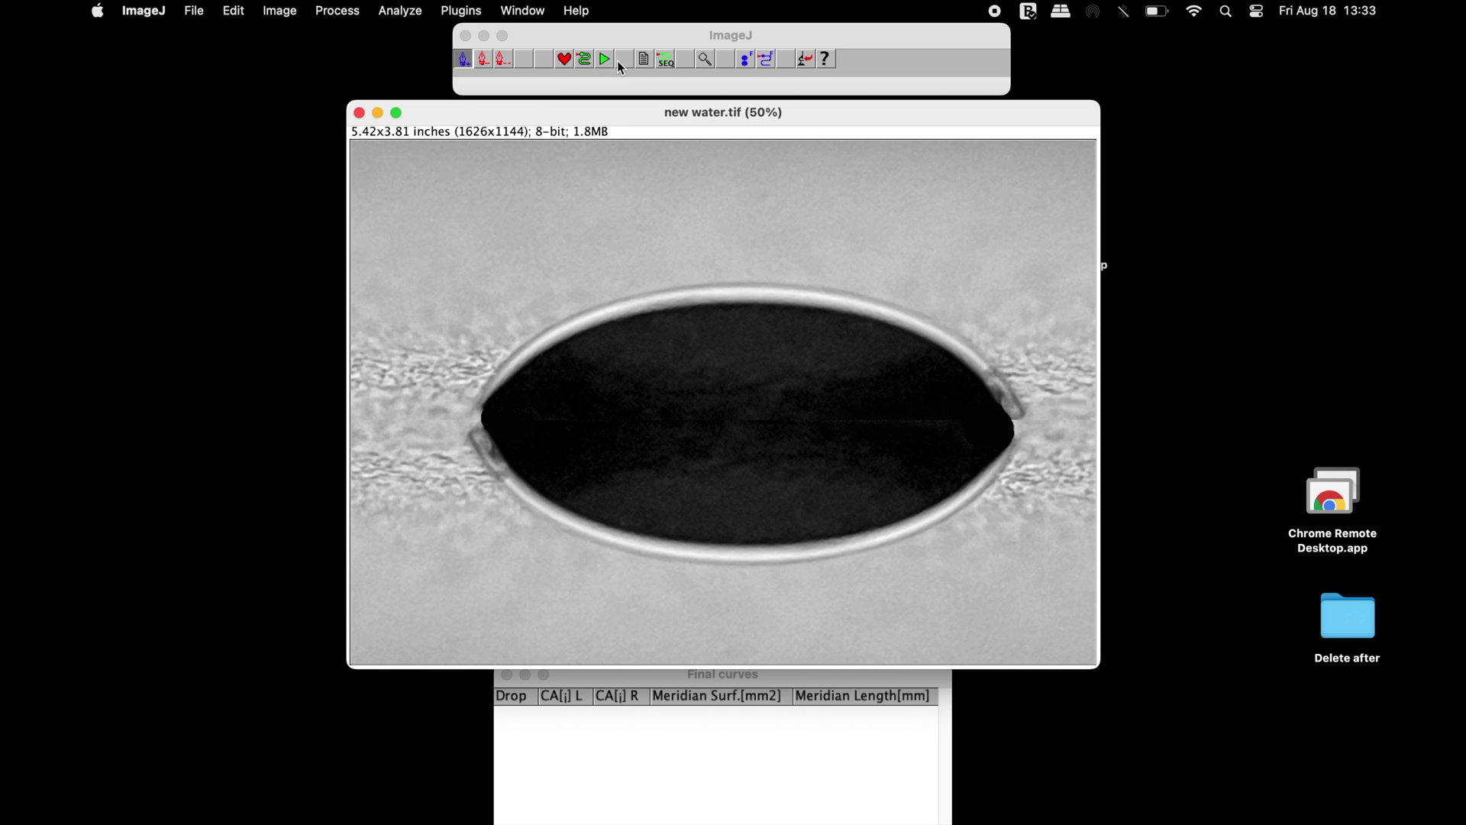
pyautogui.click(564, 60)
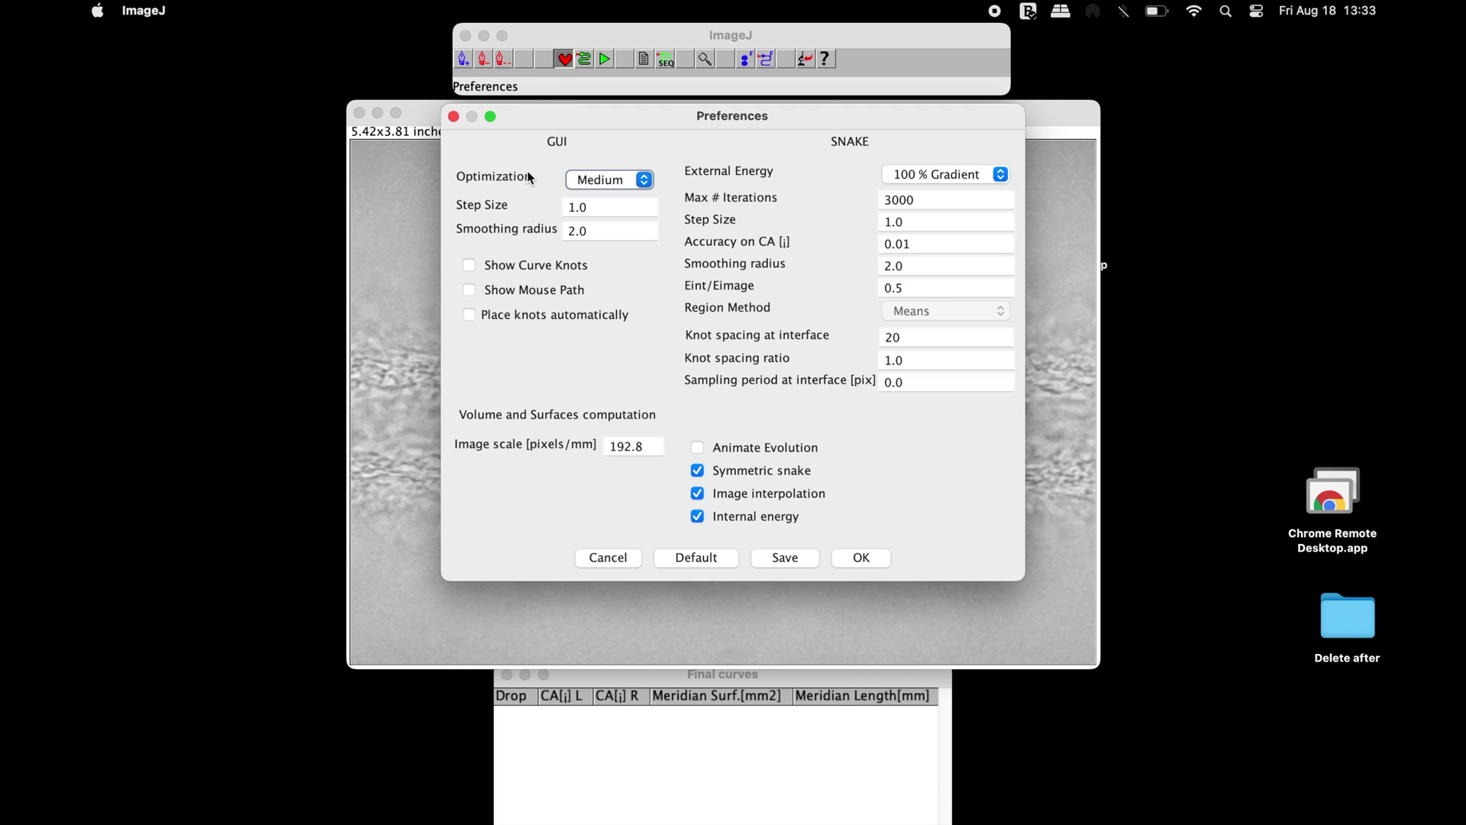
pyautogui.click(532, 269)
pyautogui.click(859, 557)
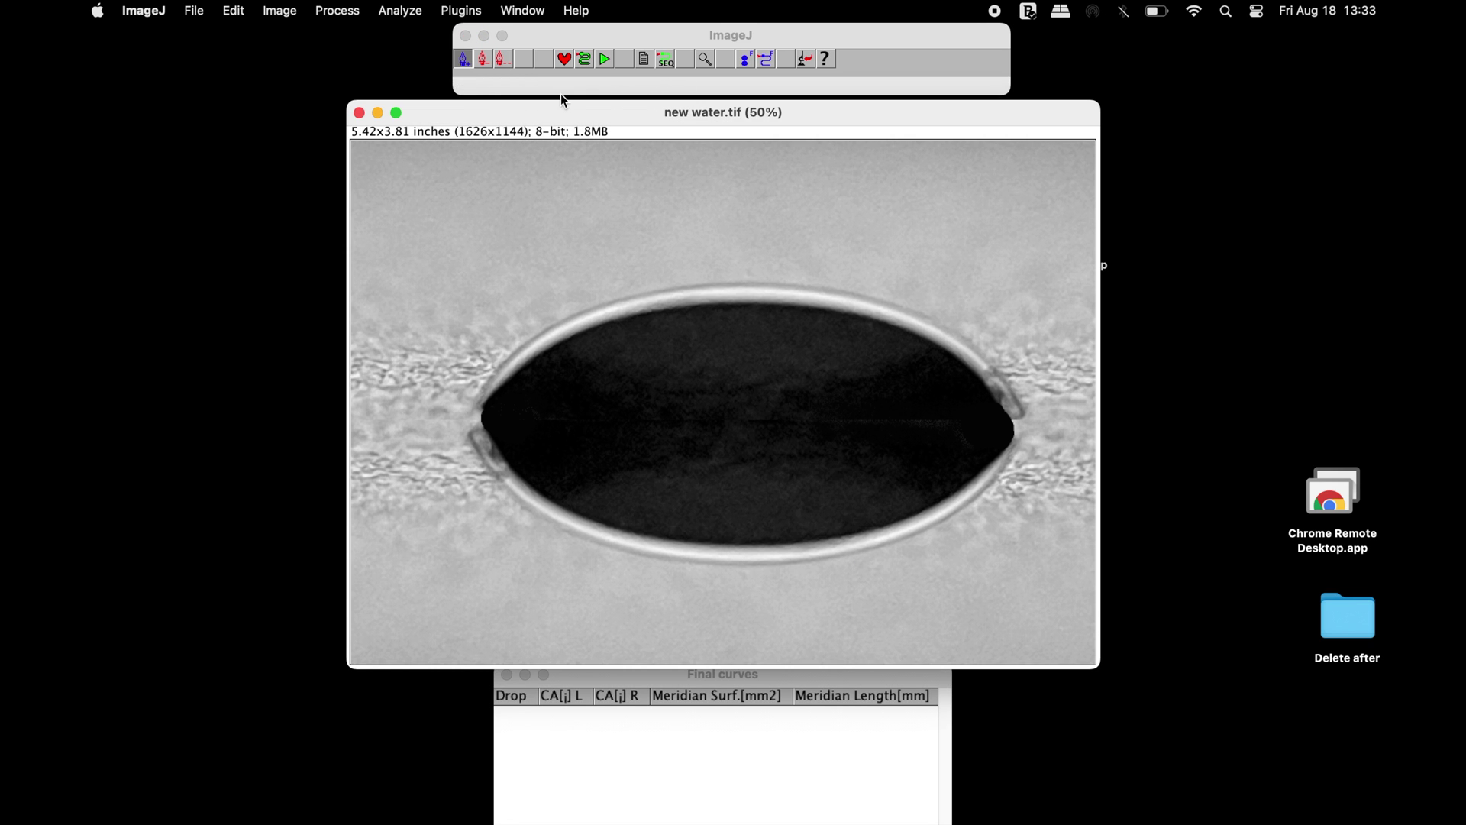
pyautogui.click(464, 62)
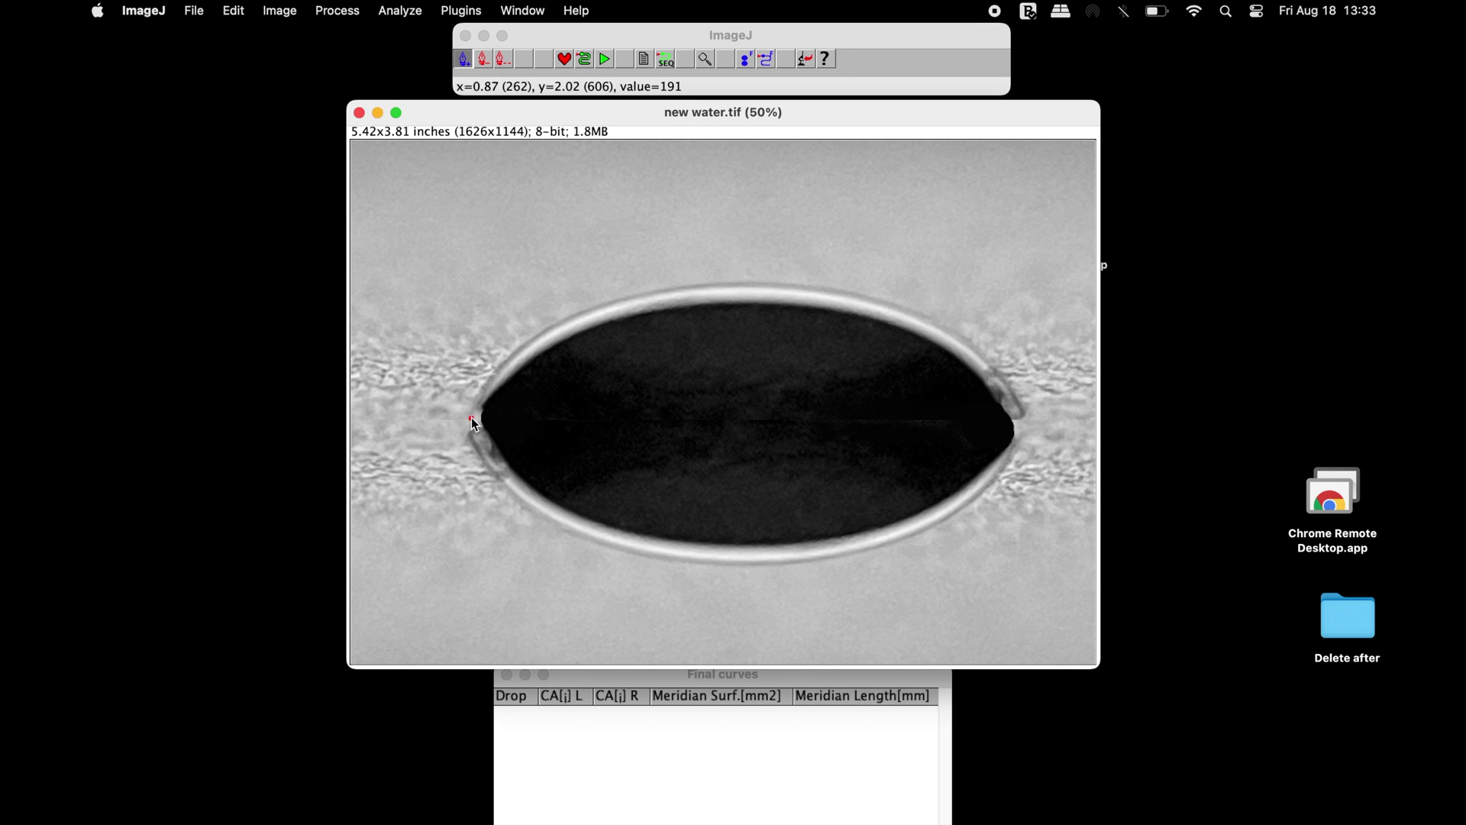
# Place DropSnake knots along the drop's upper edge from the left corner to the right corner and close the contour.
pyautogui.click(519, 346)
pyautogui.click(583, 313)
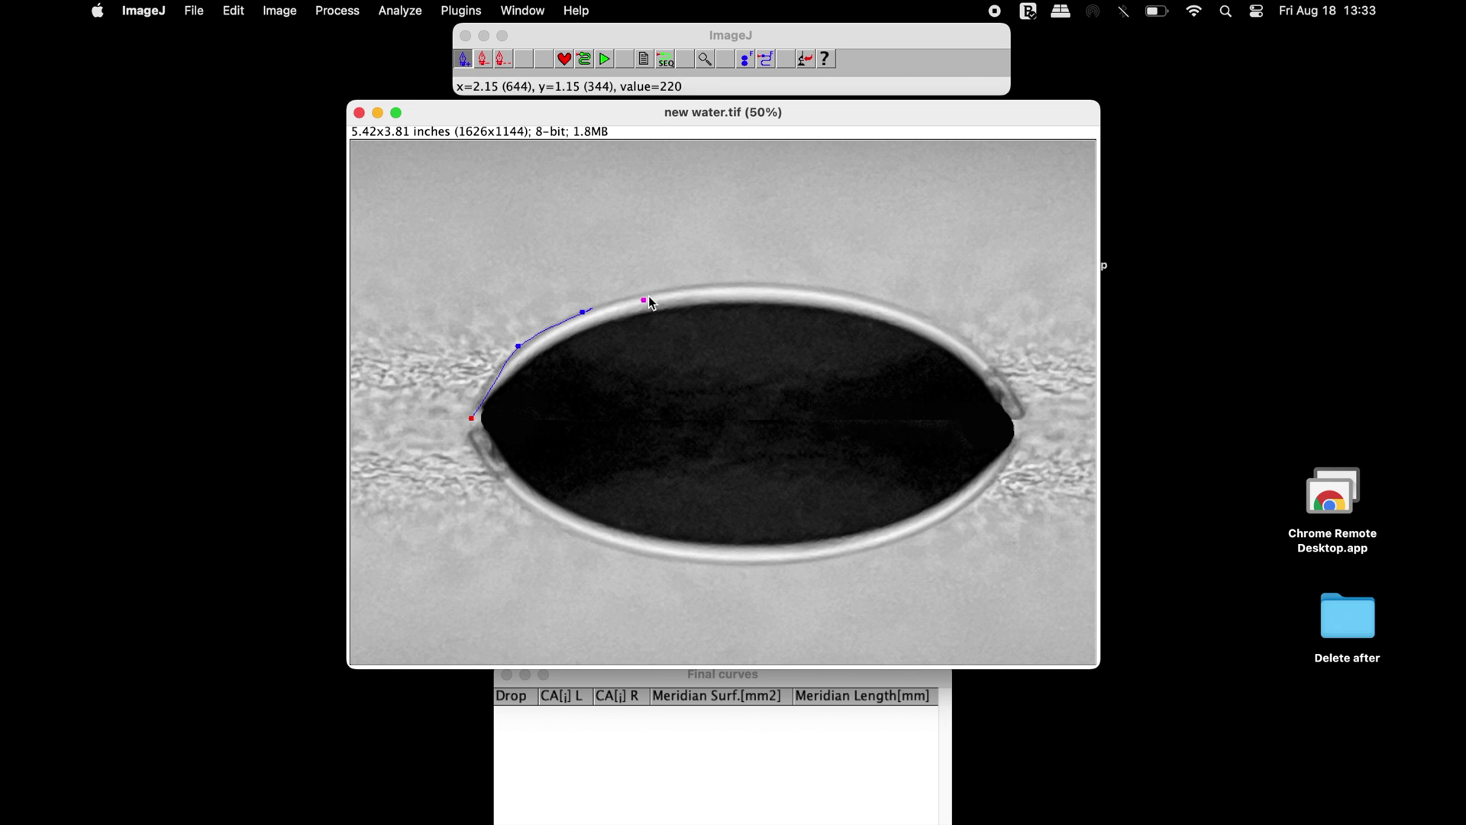
pyautogui.click(670, 289)
pyautogui.click(787, 284)
pyautogui.click(884, 300)
pyautogui.click(952, 328)
pyautogui.click(1011, 386)
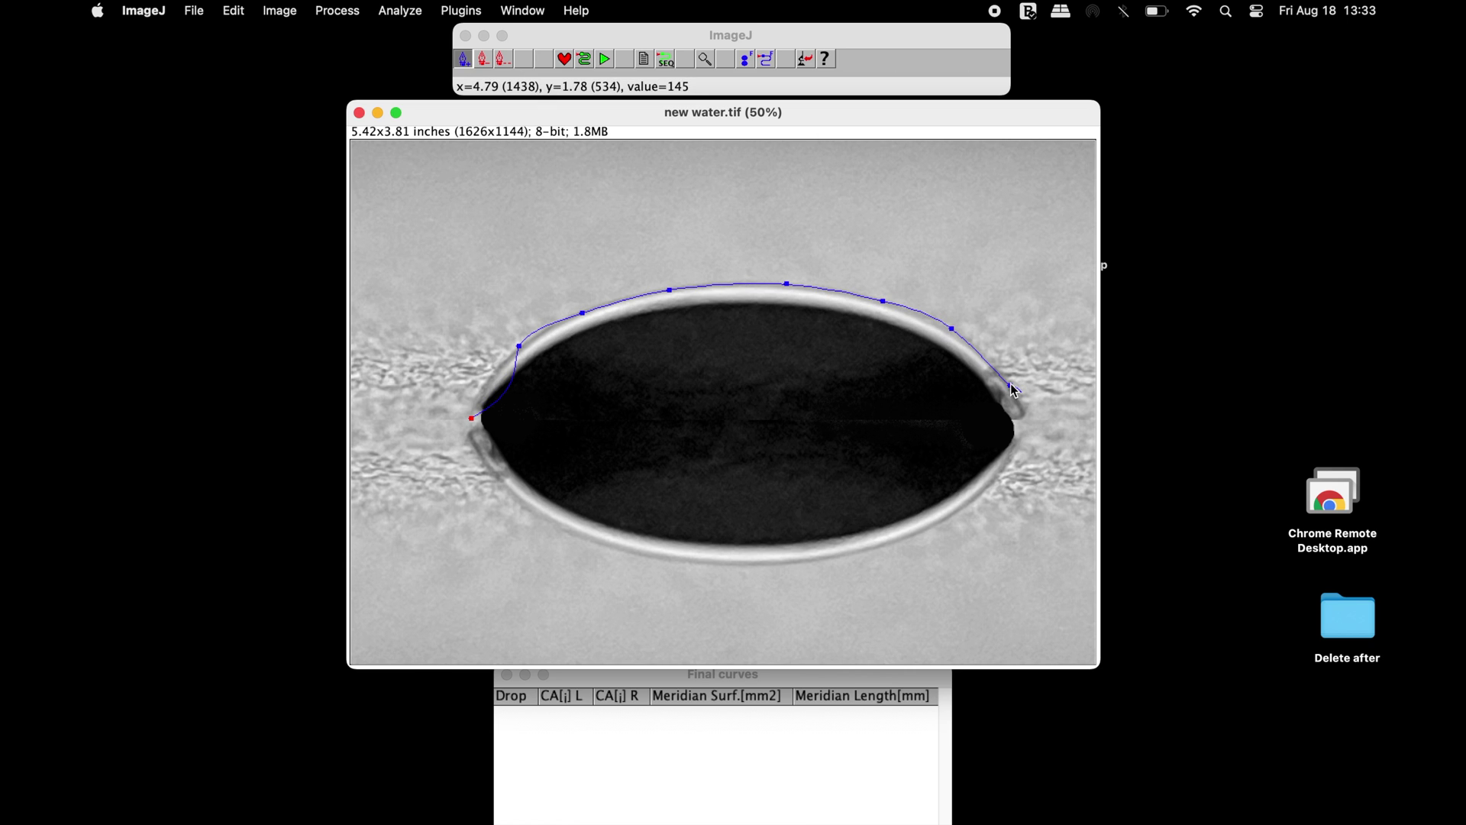
pyautogui.doubleClick(1031, 437)
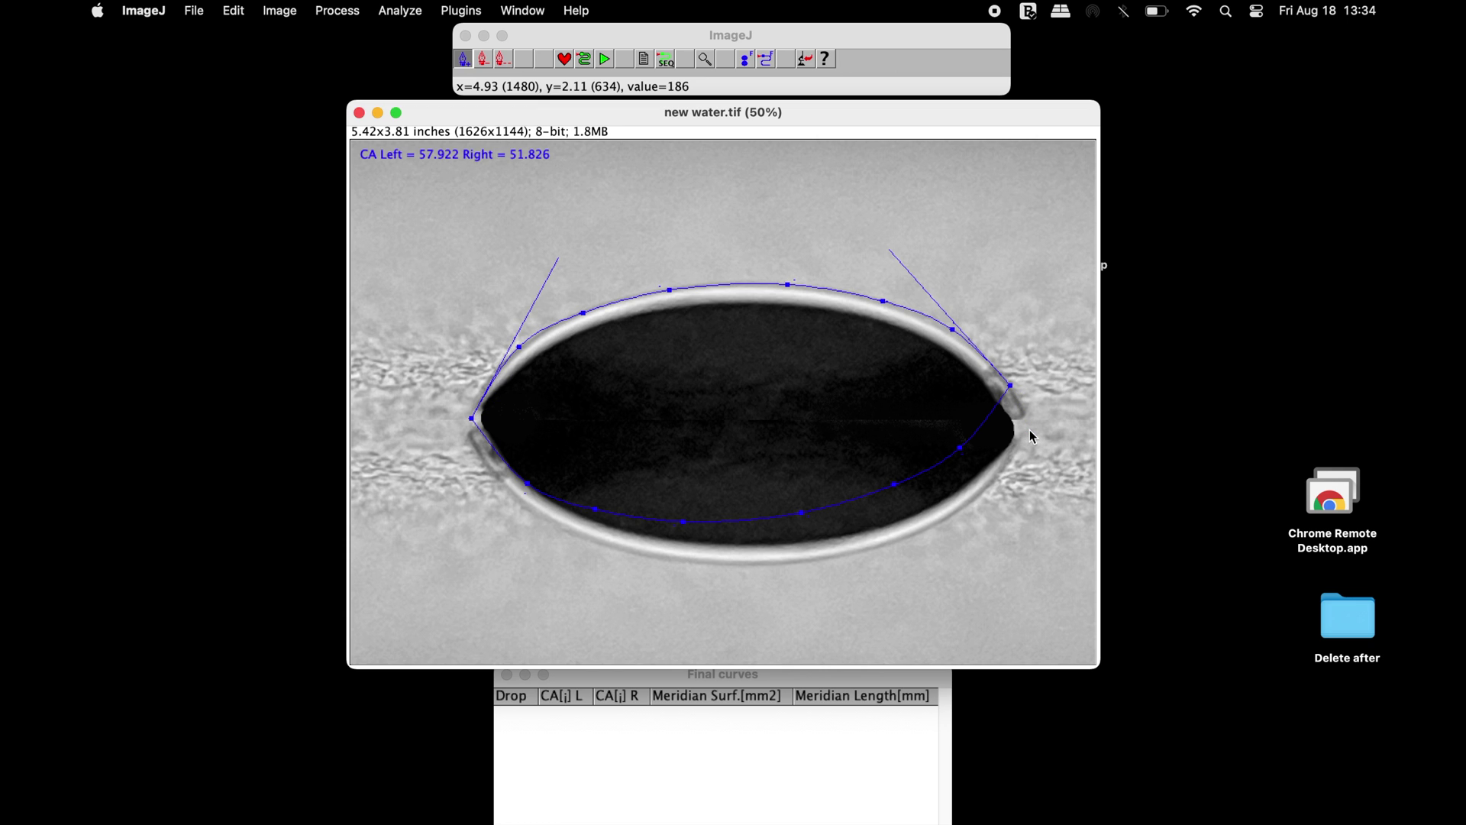
# Move the end and upper knots onto the drop's corners and edge, giving angles of 53.303 left and 53.706 right.
pyautogui.moveTo(1010, 386); pyautogui.dragTo(1031, 425)
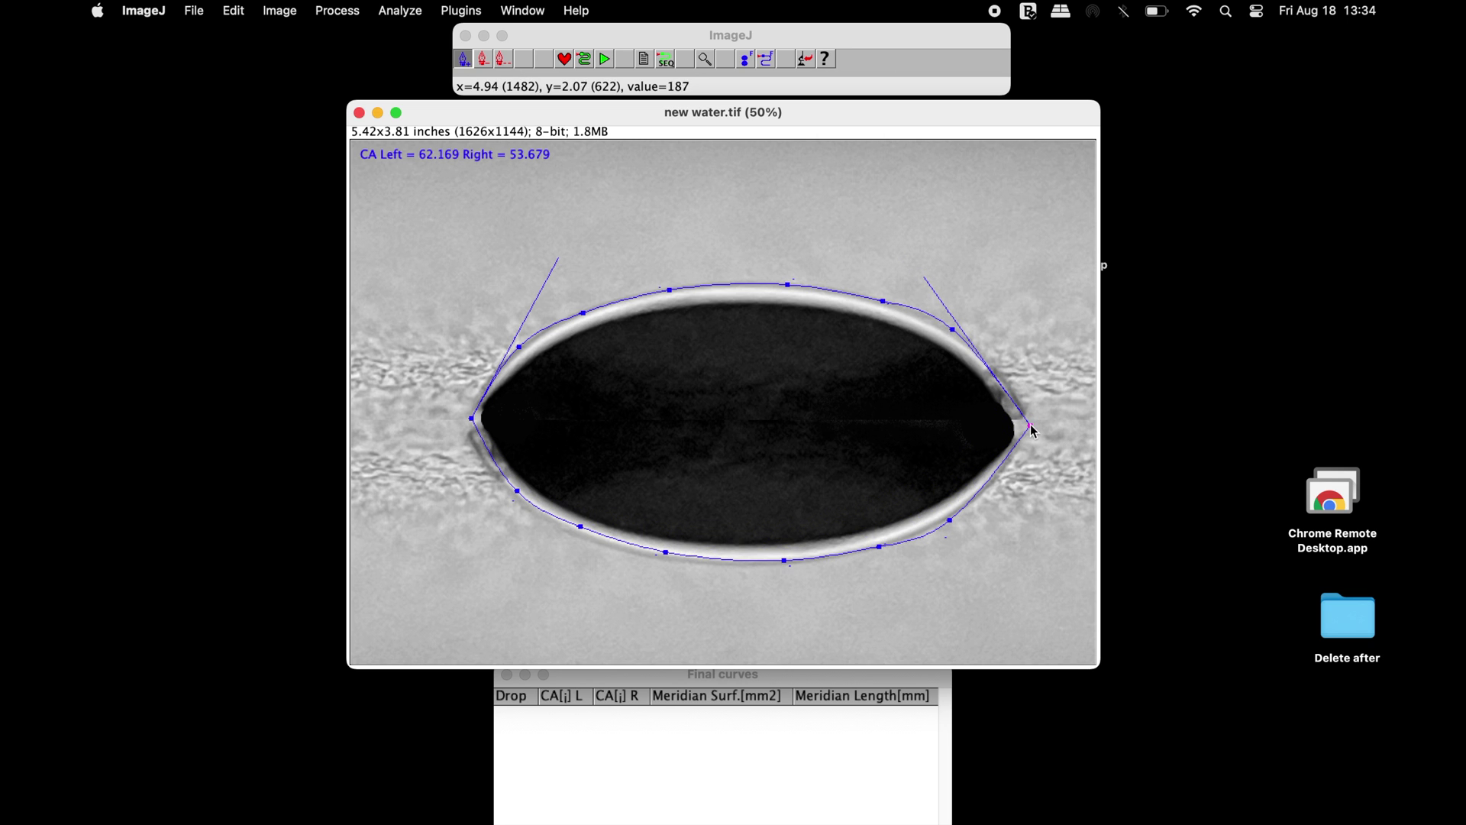
pyautogui.moveTo(472, 419); pyautogui.dragTo(464, 420)
pyautogui.moveTo(513, 349); pyautogui.dragTo(516, 351)
pyautogui.moveTo(955, 334); pyautogui.dragTo(960, 339)
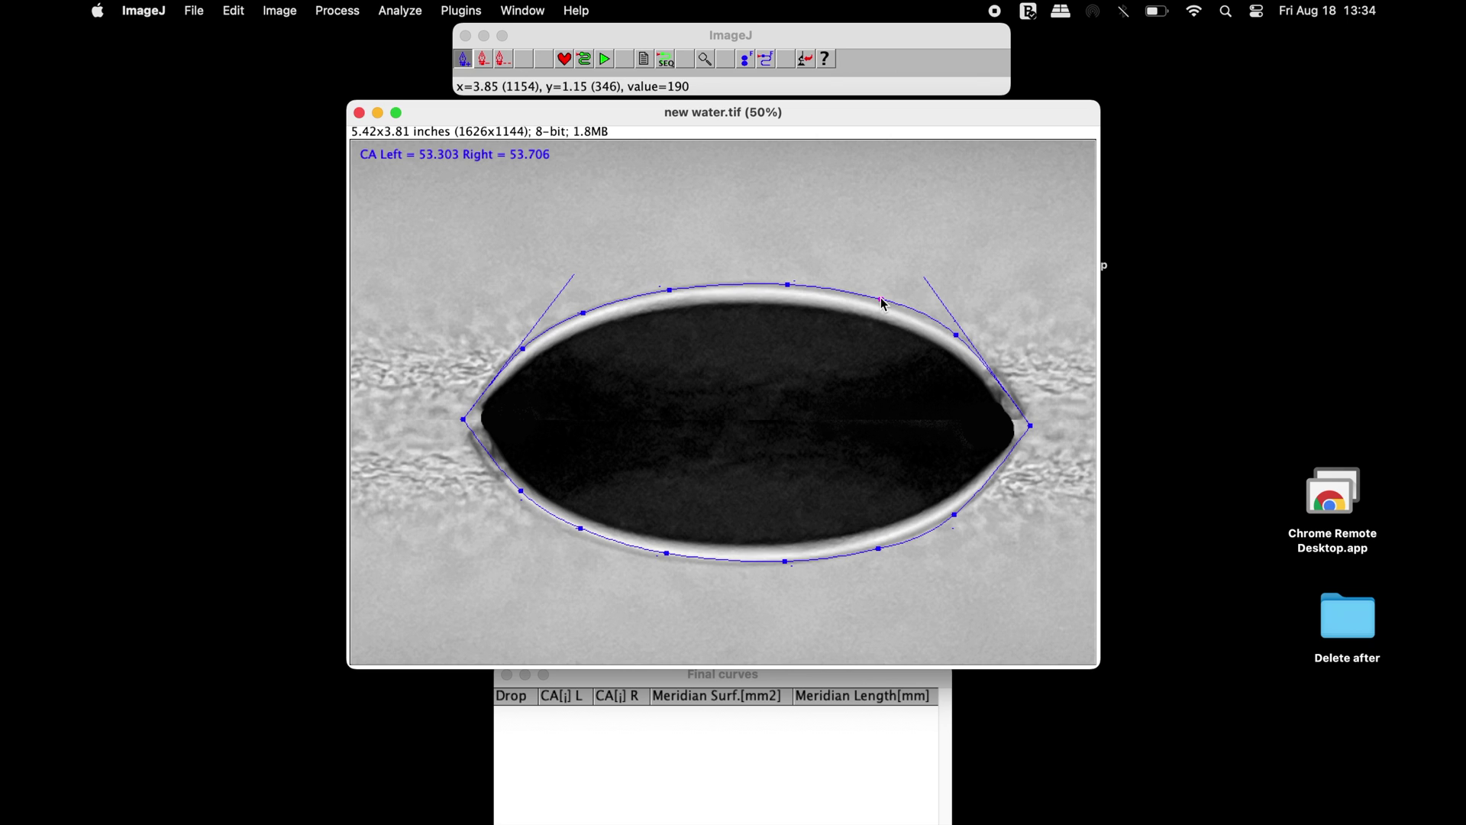